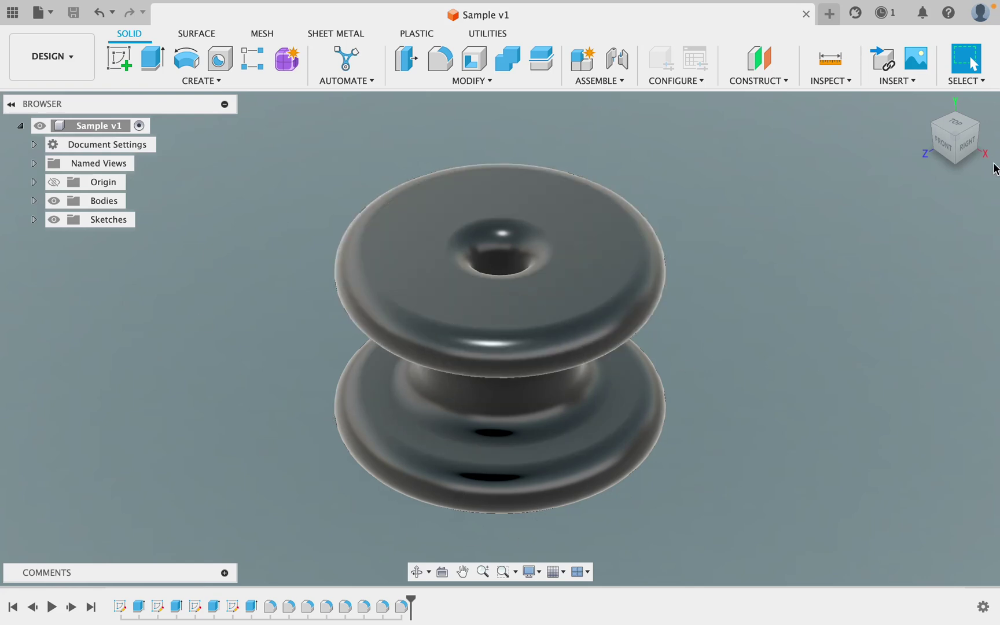
Step: Orbit the spool to a side view with the ViewCube showing RIGHT
mouse_move(955, 152)
middle_mouse_down("shift")
mouse_move(920, 183)
mouse_move(870, 198)
mouse_move(837, 167)
mouse_move(881, 49)
mouse_move(877, 18)
mouse_move(873, 132)
middle_mouse_up("shift")
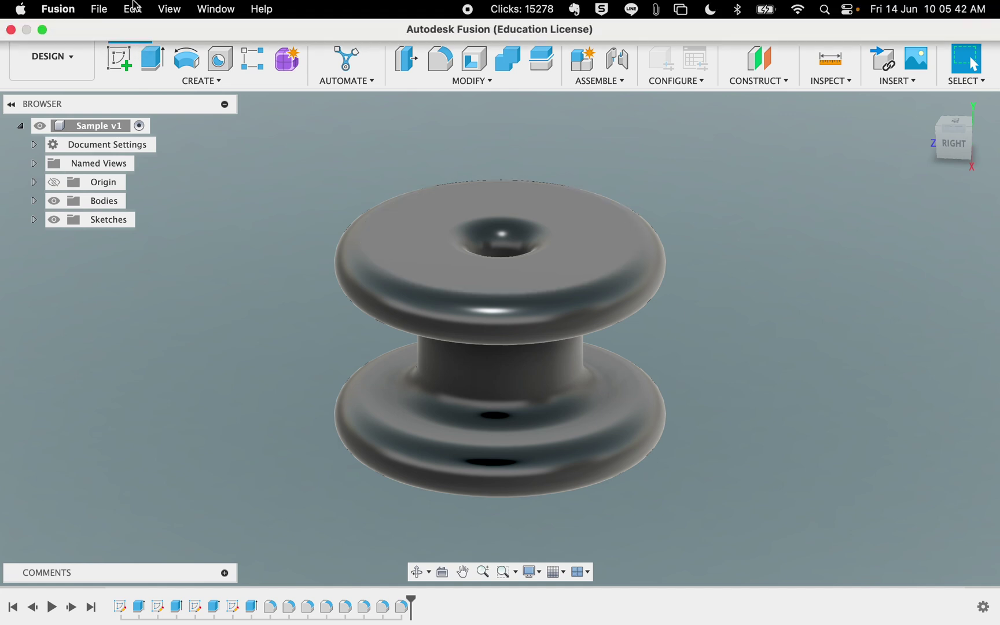
left_click(99, 8)
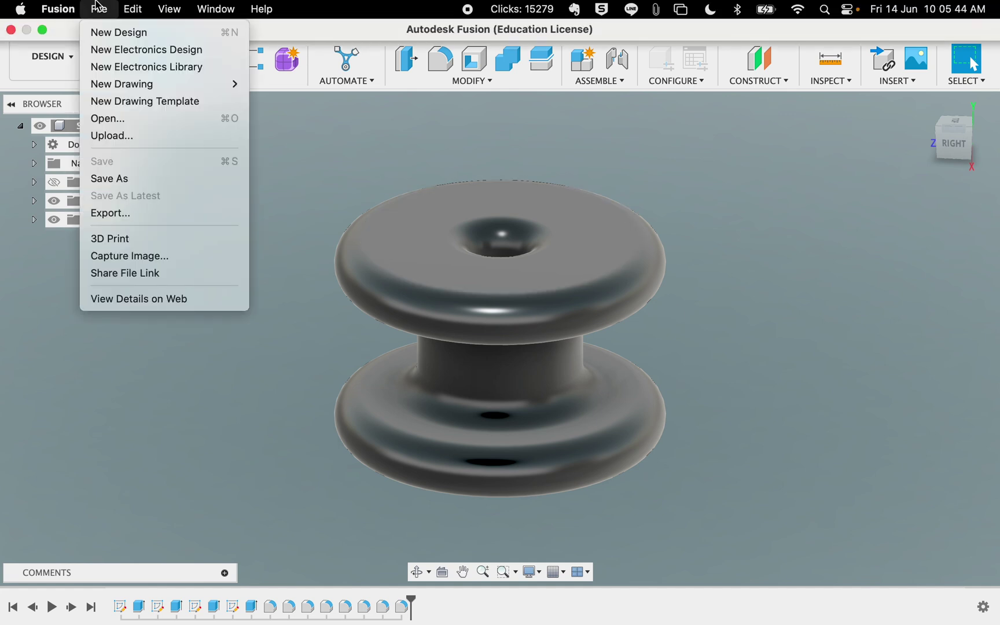
Step: Export the spool body via 3D Print with Send to 3D Print Utility unchecked
left_click(125, 241)
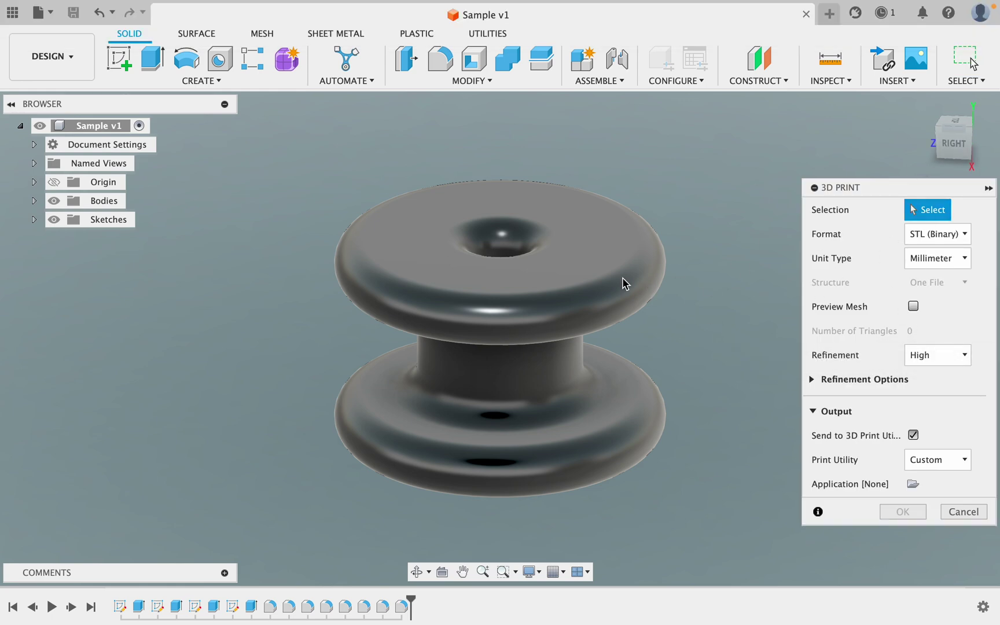
left_click(575, 286)
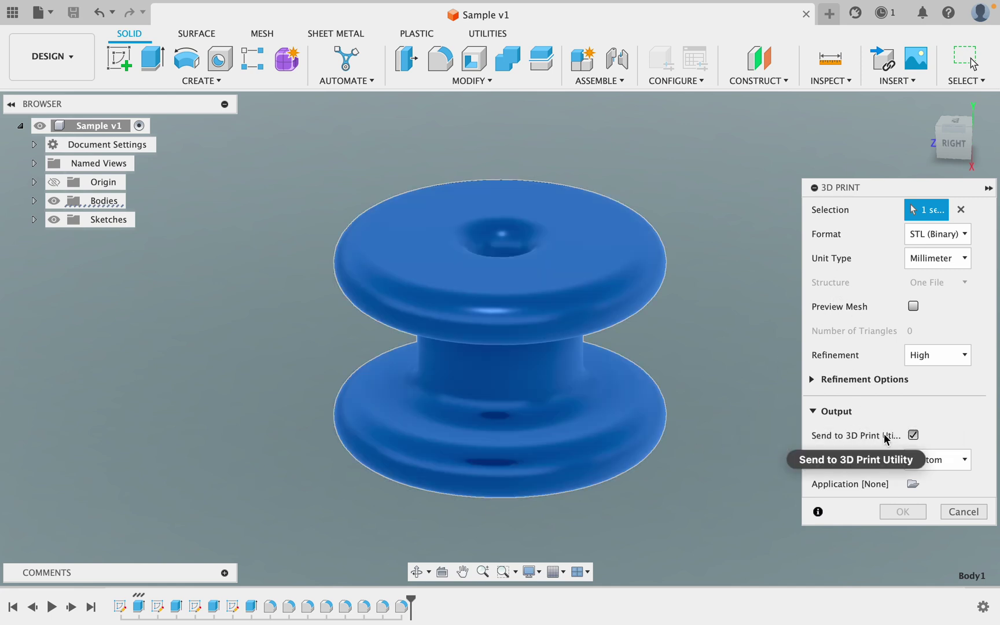
left_click(914, 437)
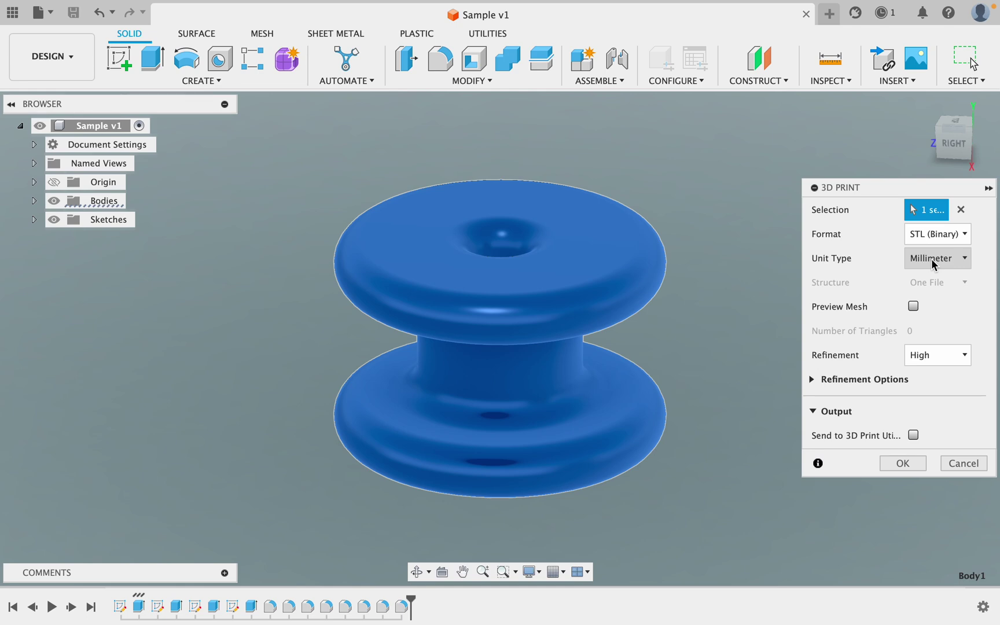
left_click(903, 464)
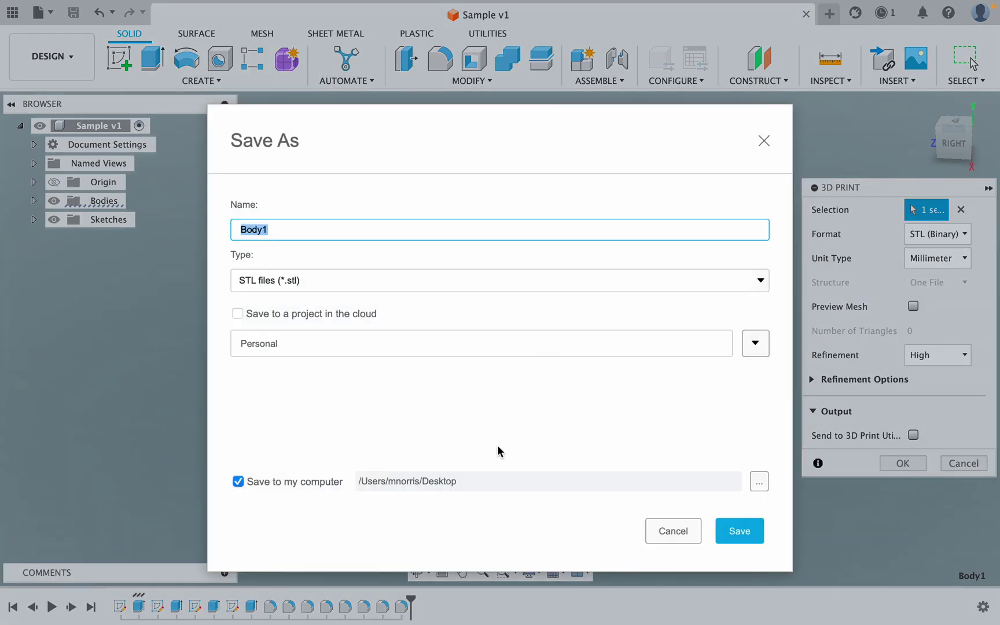
Step: Save the body as the STL file 'Cam' to the computer
type("Cam")
left_click(740, 534)
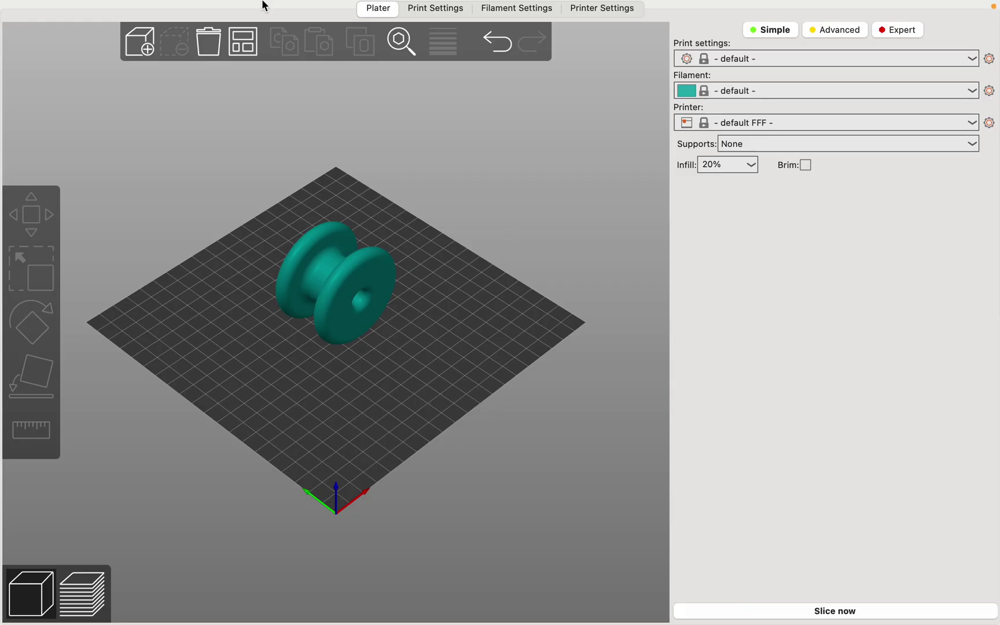
Step: Bring up the Printer preset list in PrusaSlicer's right-hand panel
mouse_move(75, 3)
left_click(735, 122)
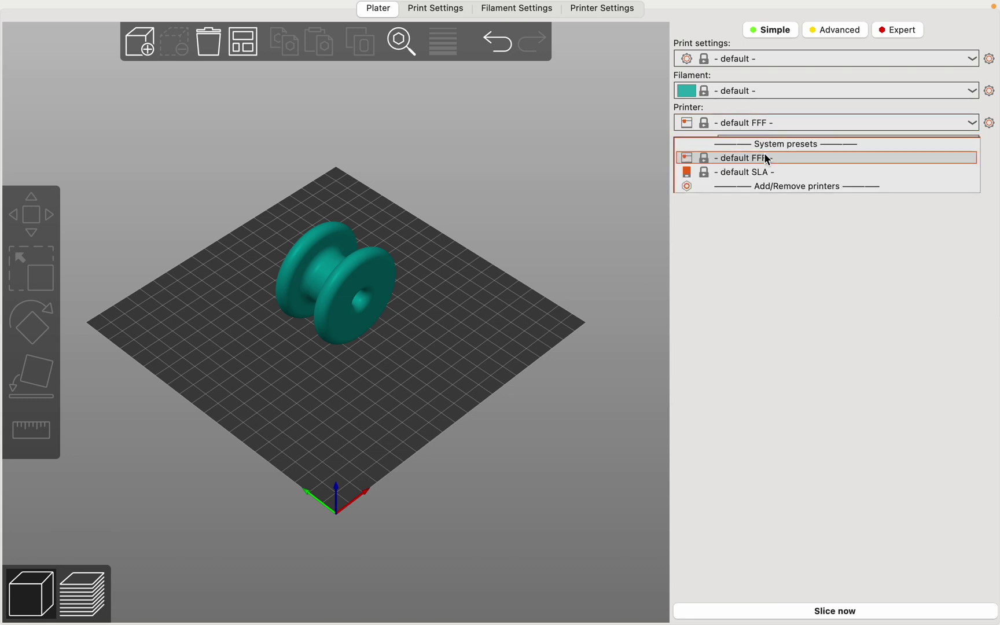
Step: In the Configuration Assistant, tick the Original Prusa i3 MK3S & MK3S+ 0.4 mm nozzle
left_click(757, 187)
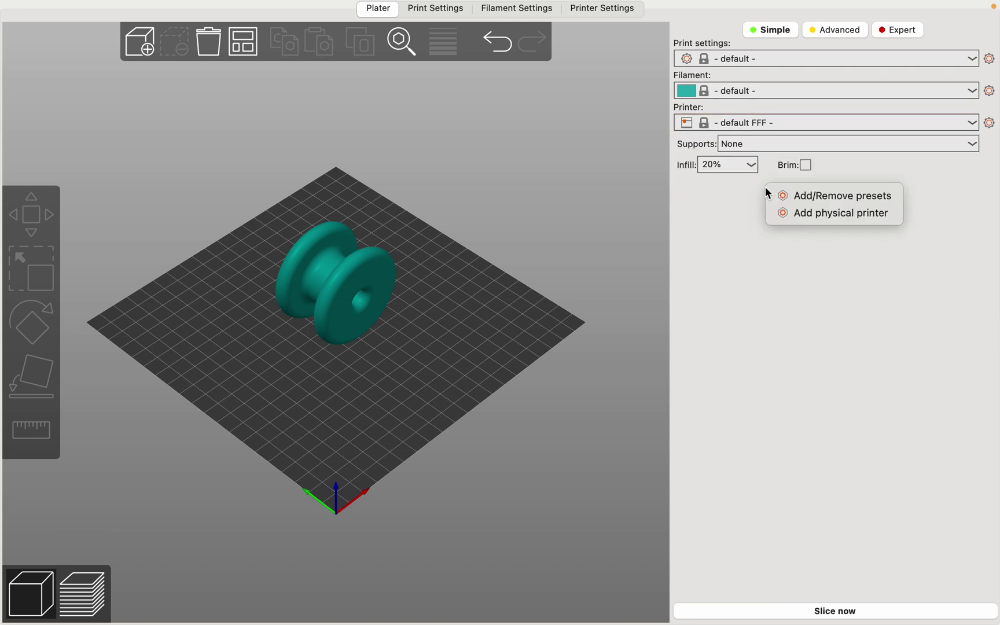
left_click(806, 197)
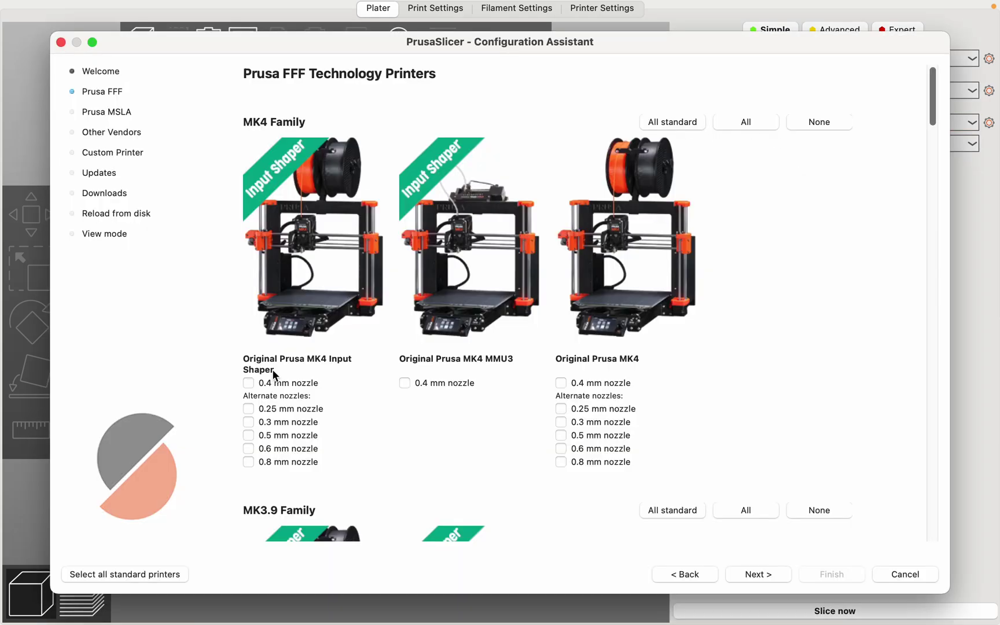
scroll(272, 377, "down", 6)
scroll(274, 375, "up", 3)
scroll(275, 375, "down", 5)
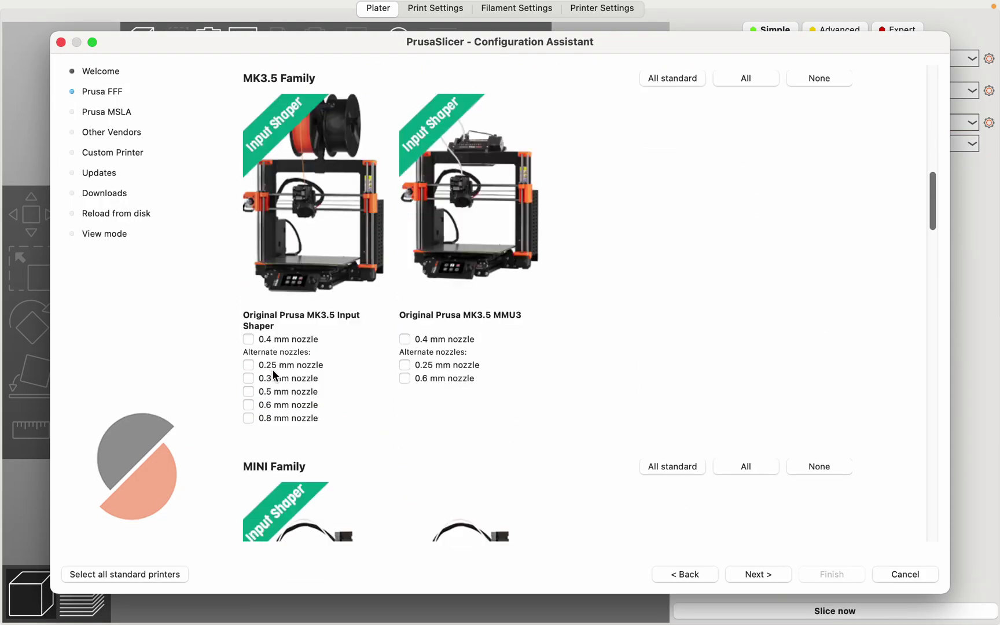
scroll(274, 375, "down", 10)
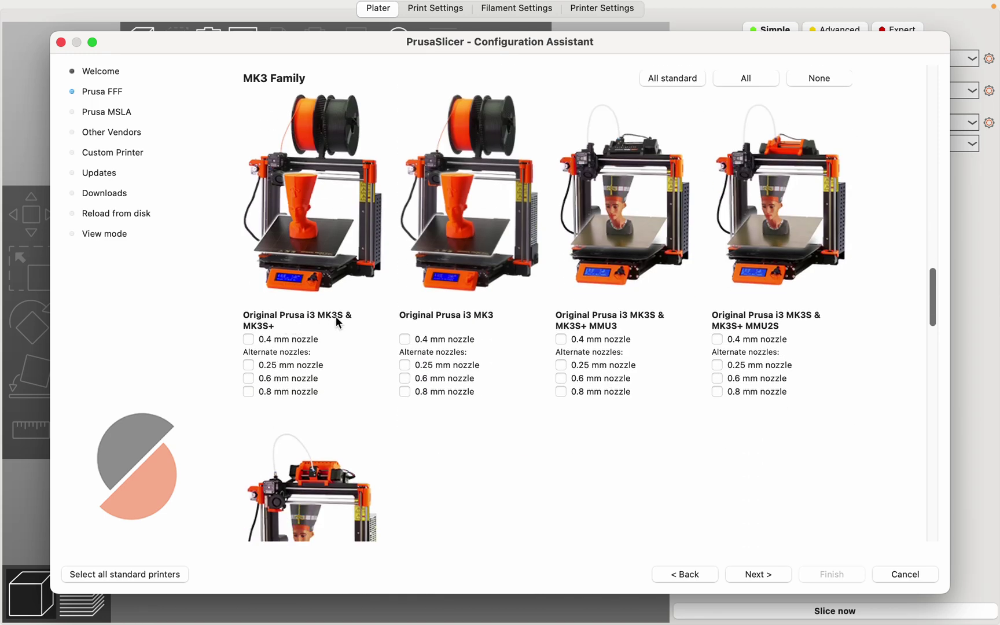
left_click(249, 339)
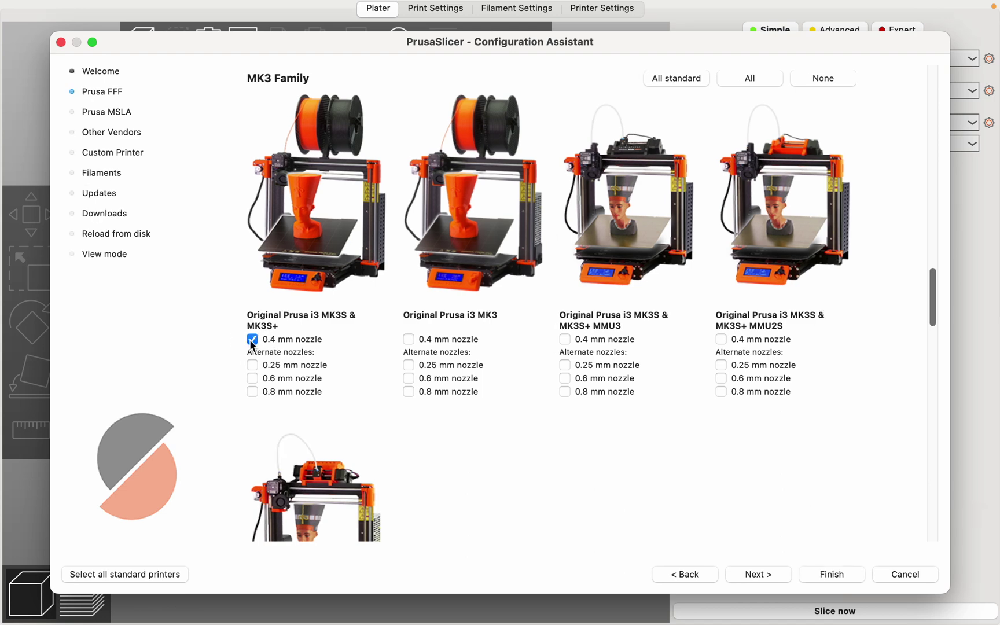
Step: Advance past the MSLA and other vendors pages to Custom Printer Setup
left_click(758, 575)
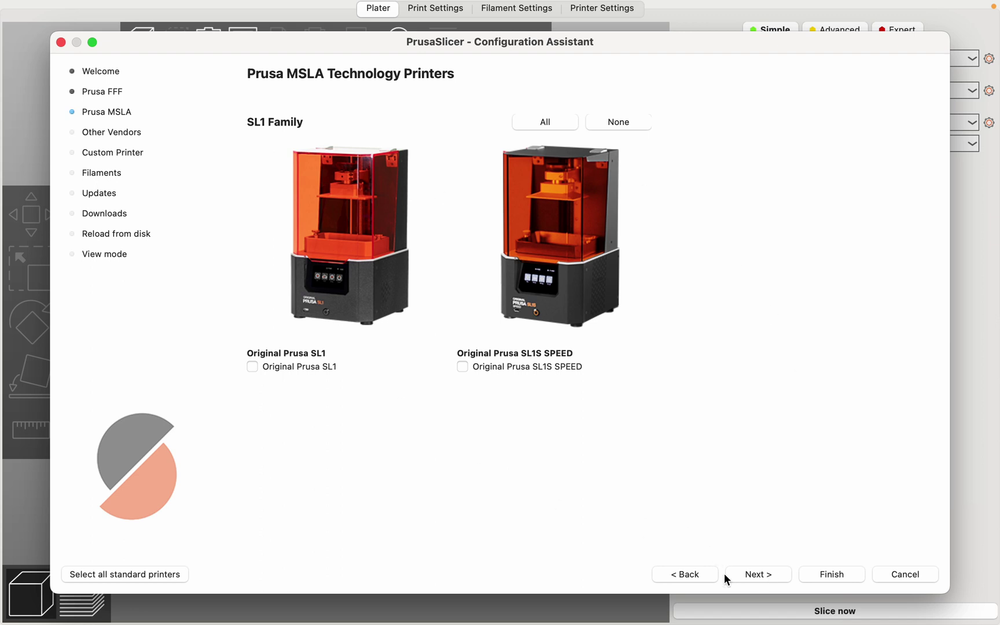
left_click(755, 576)
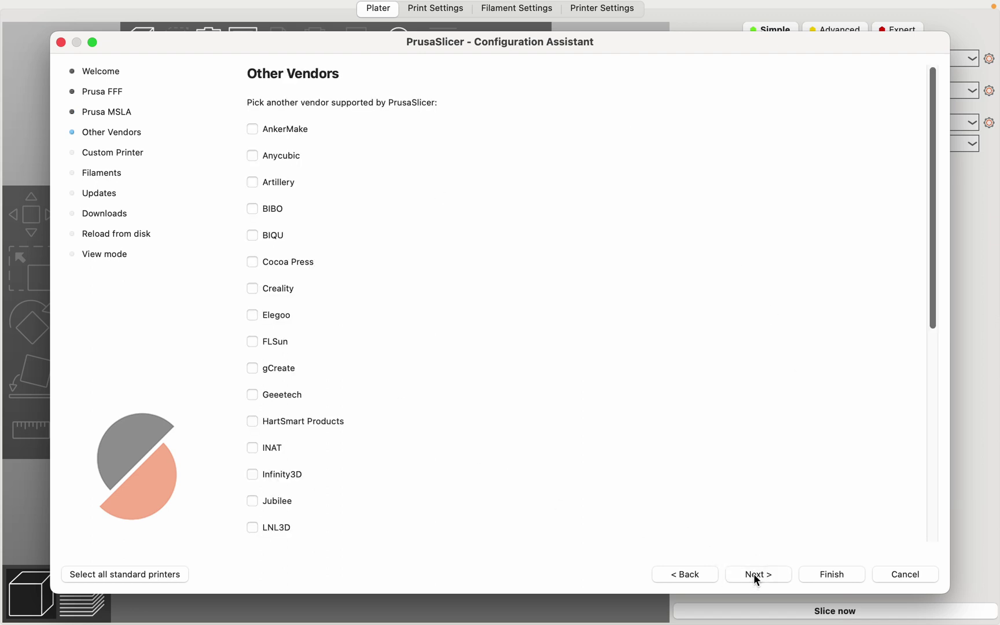
left_click(766, 577)
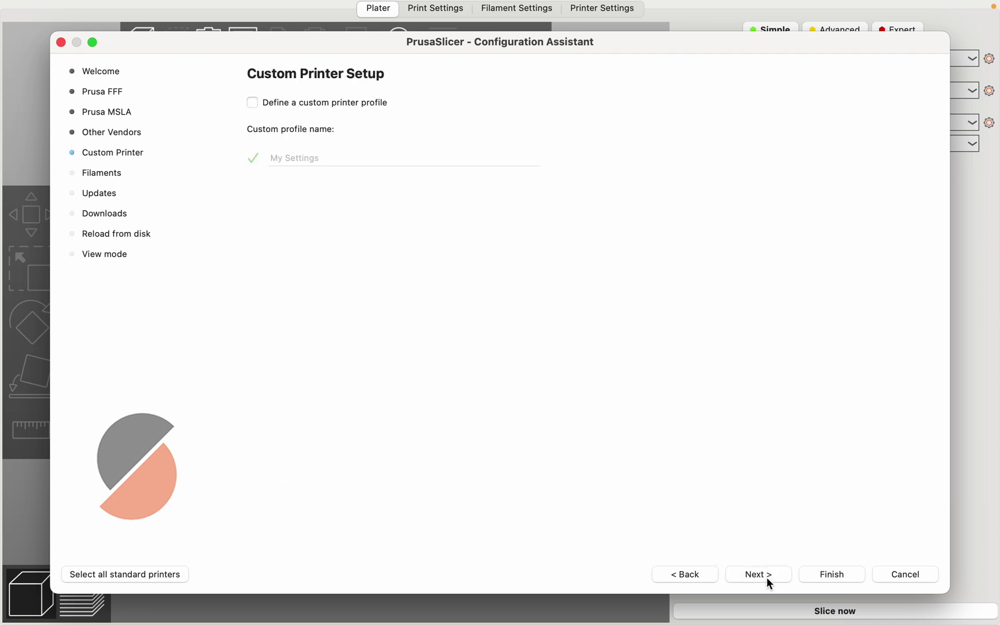
Step: Filter filaments to PLA type and Generic vendor, clear all, and select only Generic PLA
left_click(766, 577)
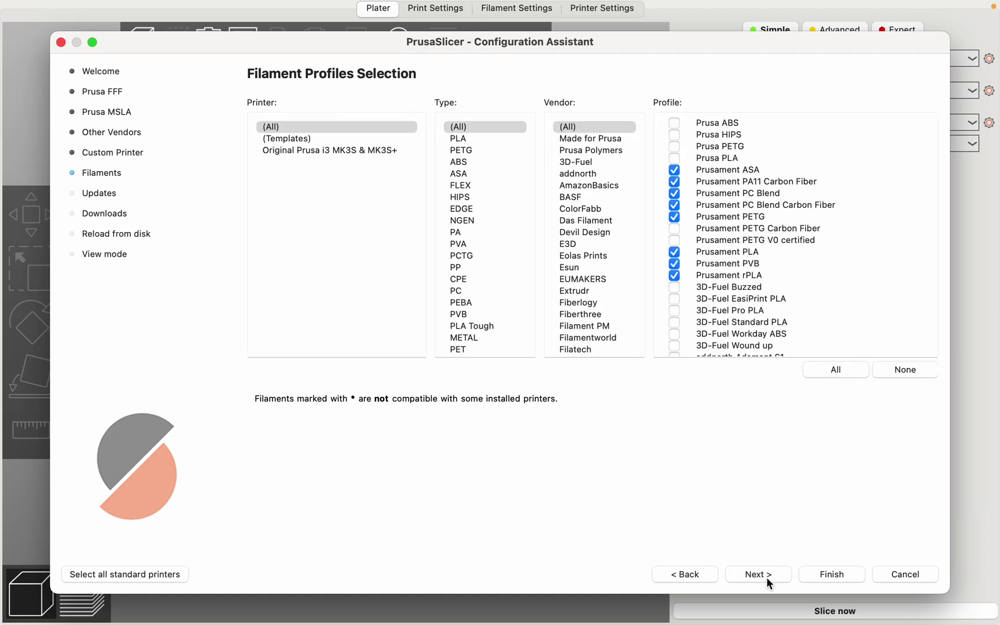
left_click(463, 139)
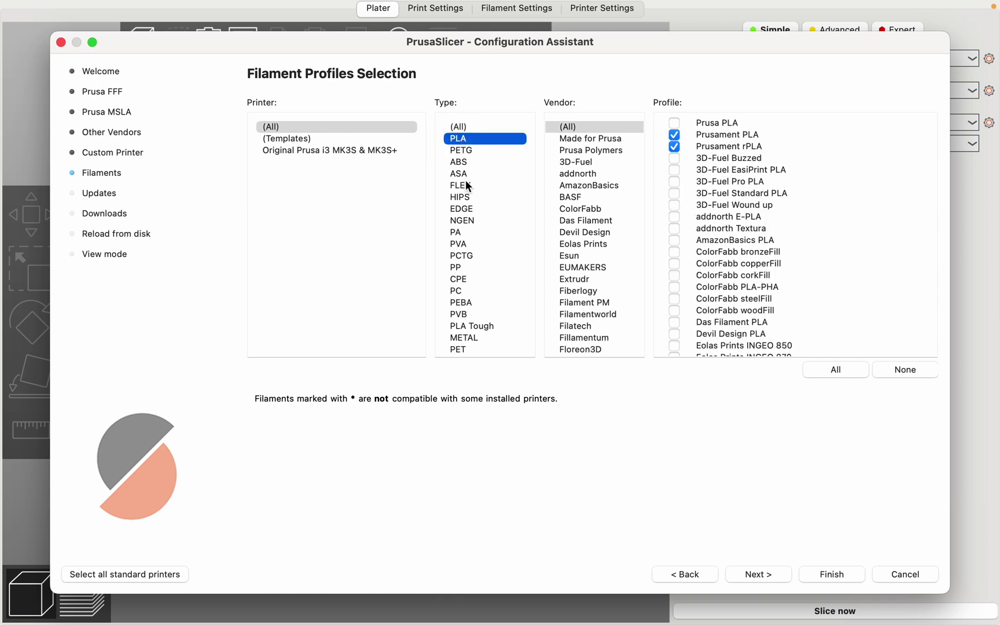
scroll(581, 270, "down", 4)
left_click(579, 269)
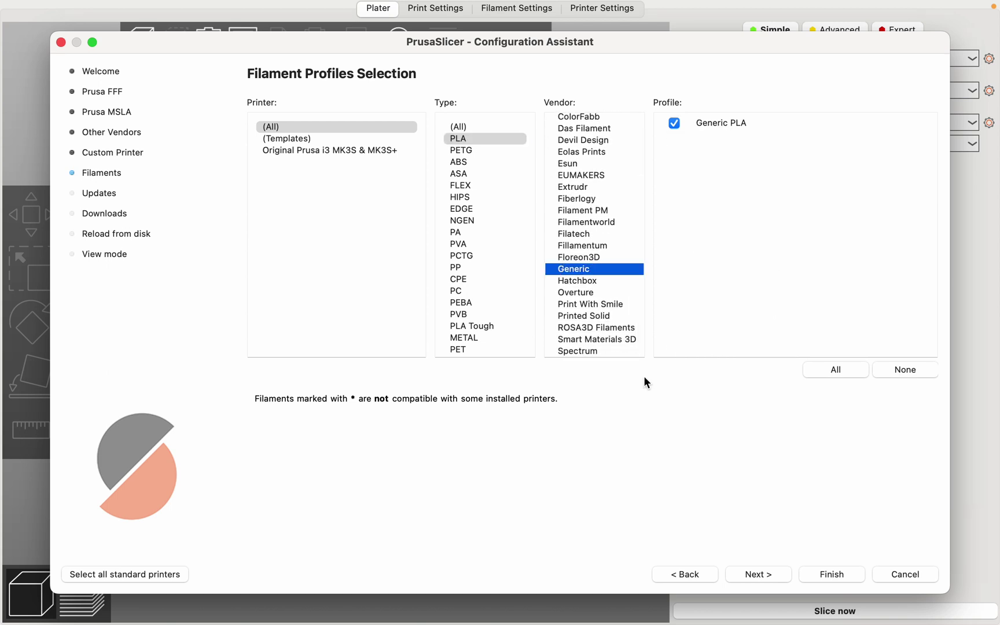
left_click(908, 374)
left_click(675, 124)
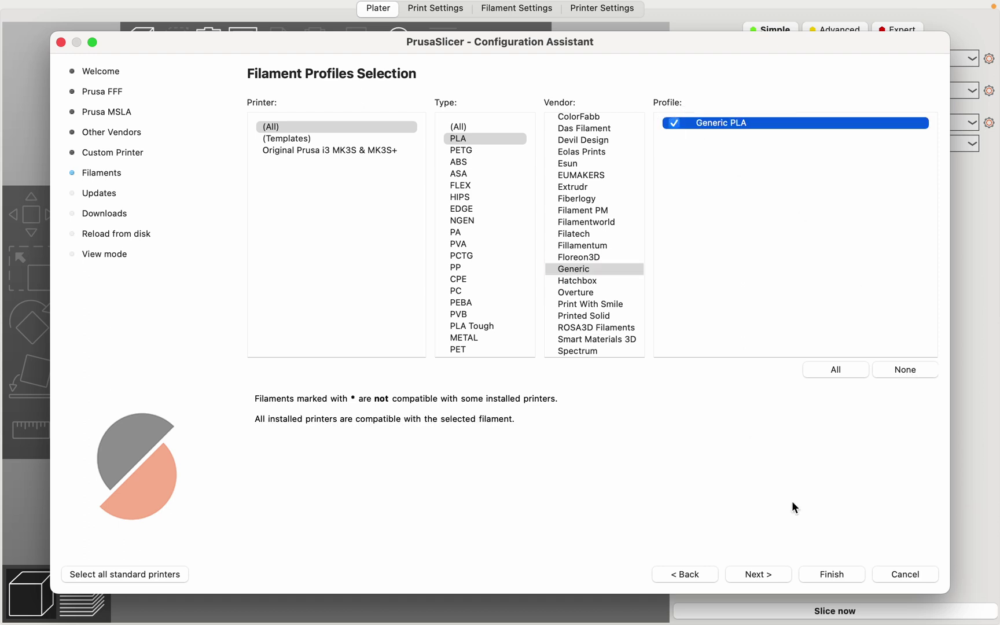
left_click(762, 575)
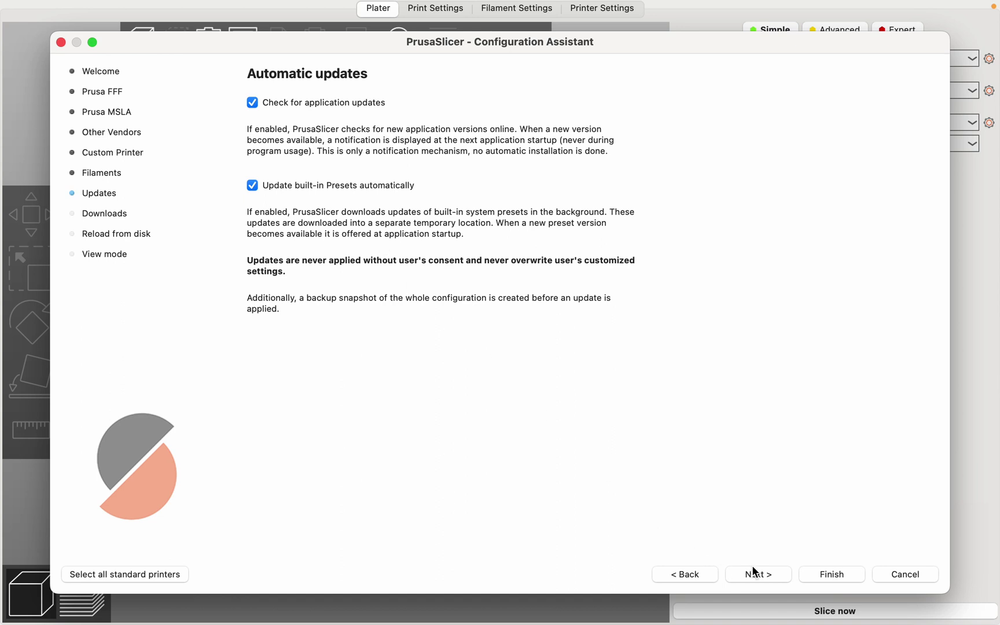
Step: Skip the Updates, Downloads and Reload pages, choose Advanced mode, and finish the assistant
left_click(755, 574)
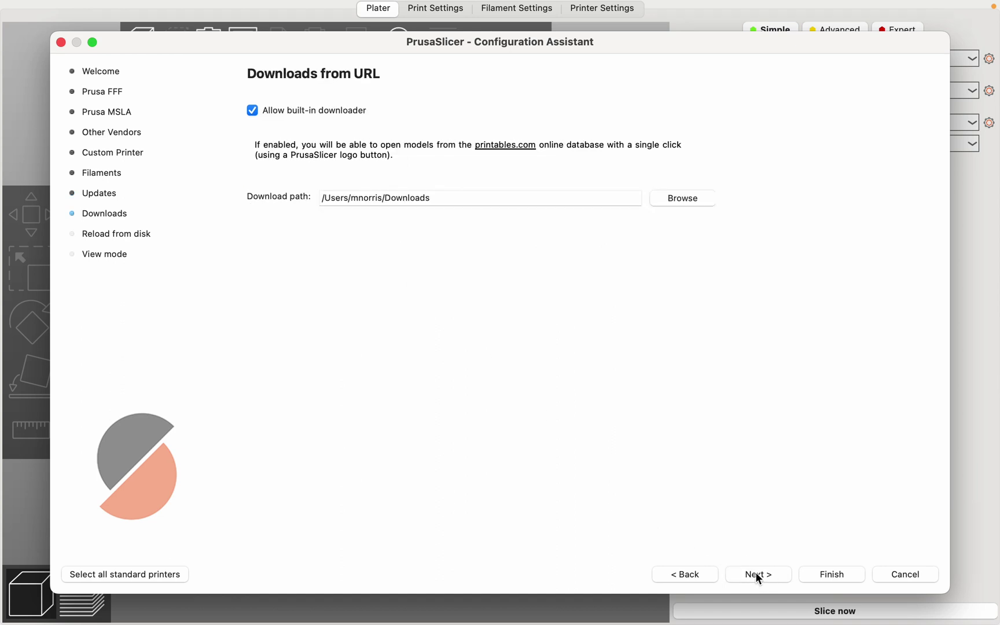
left_click(766, 580)
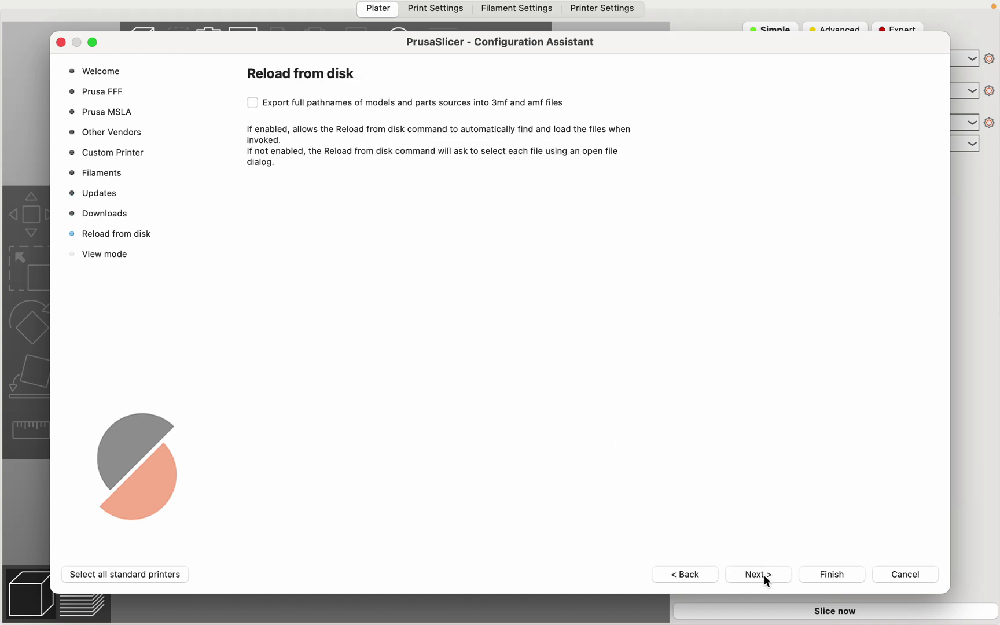
left_click(764, 575)
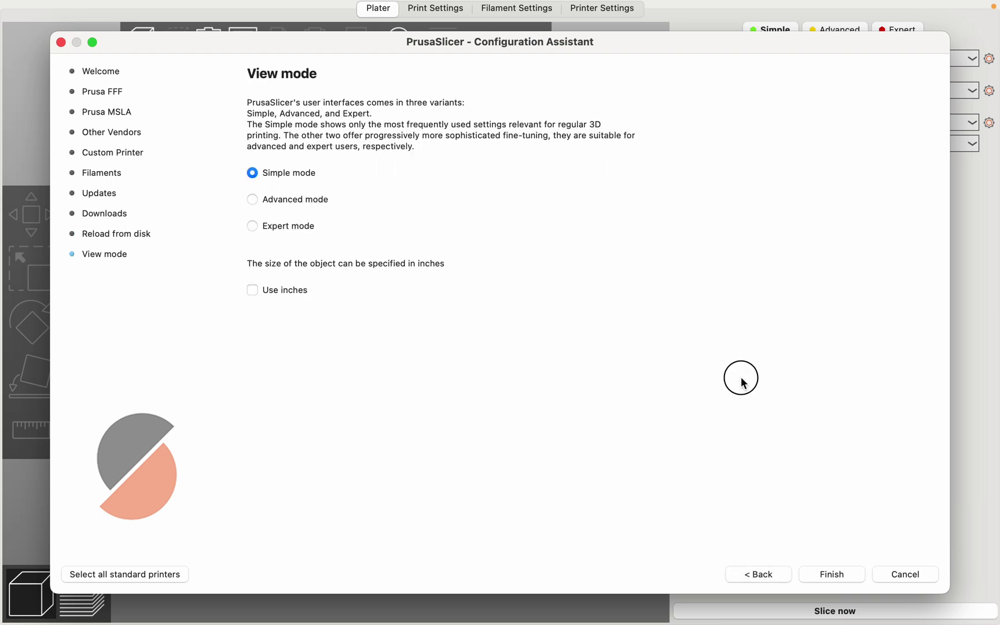
left_click(253, 201)
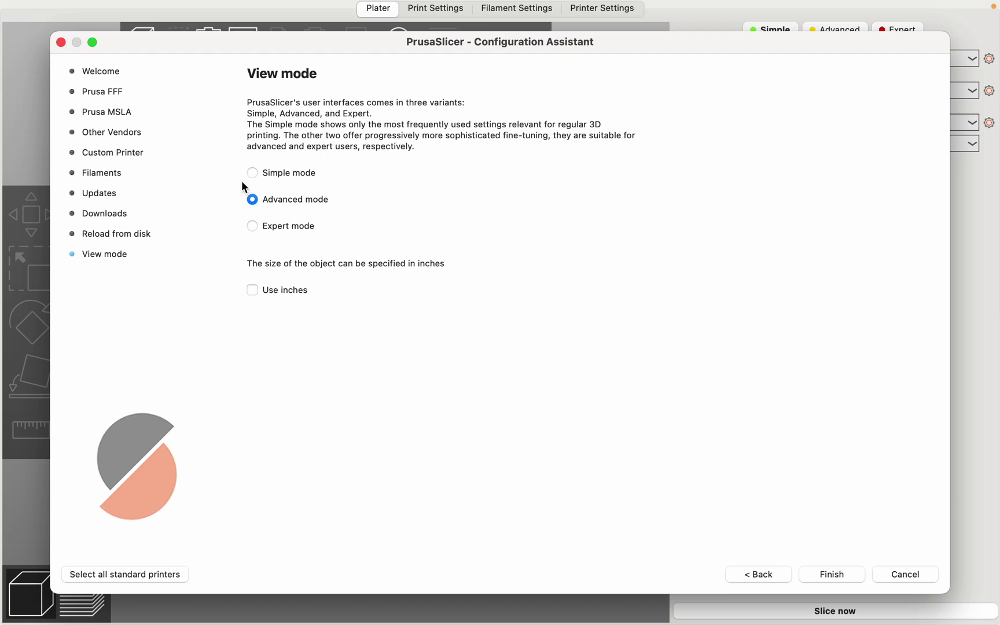
left_click(832, 574)
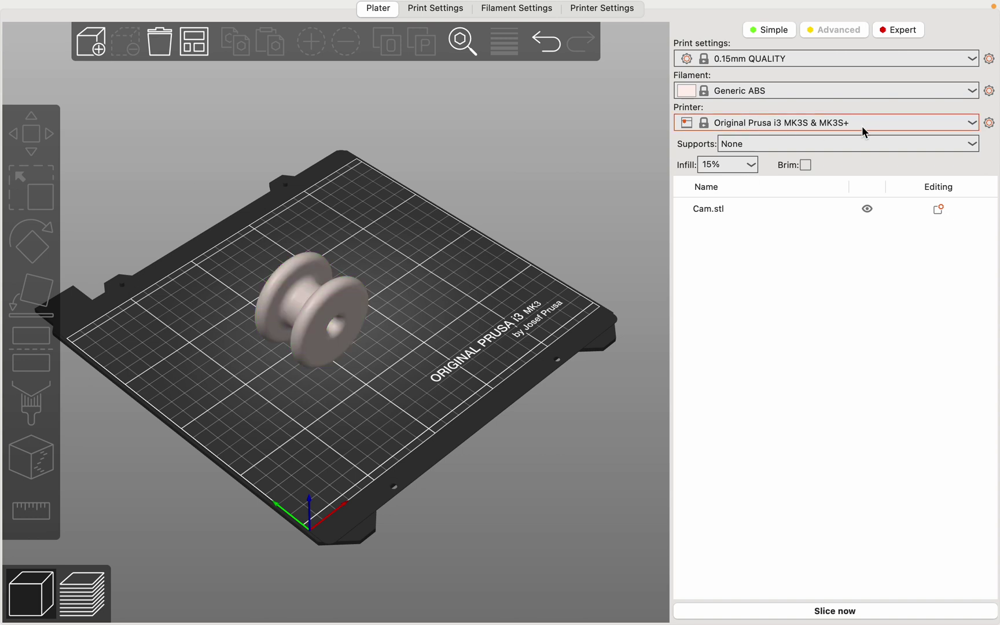
Step: Choose Generic PLA filament and the 0.30mm DRAFT print preset in the plater
left_click(751, 94)
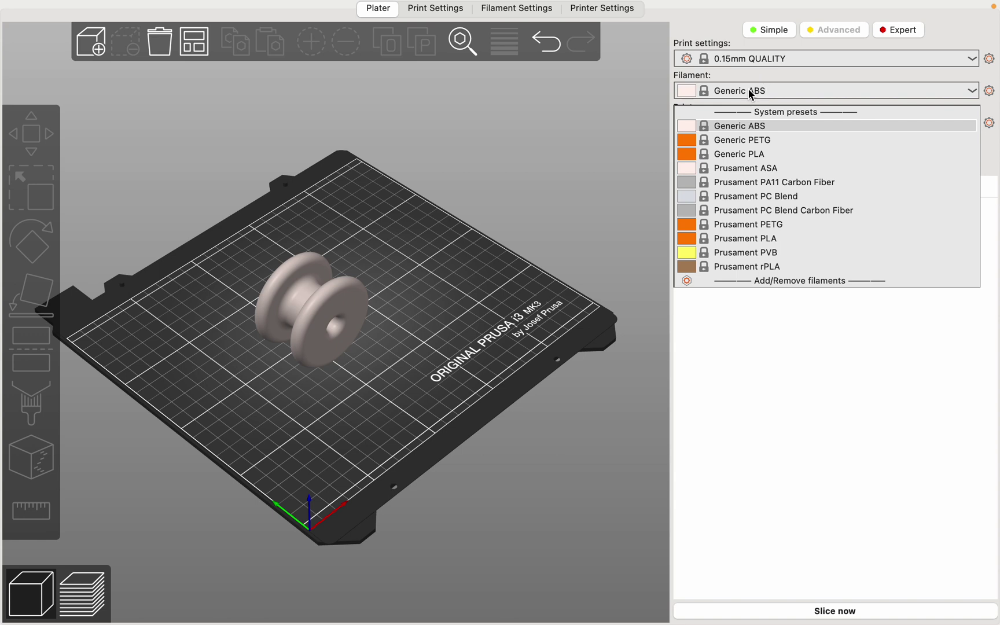
left_click(777, 156)
left_click(740, 60)
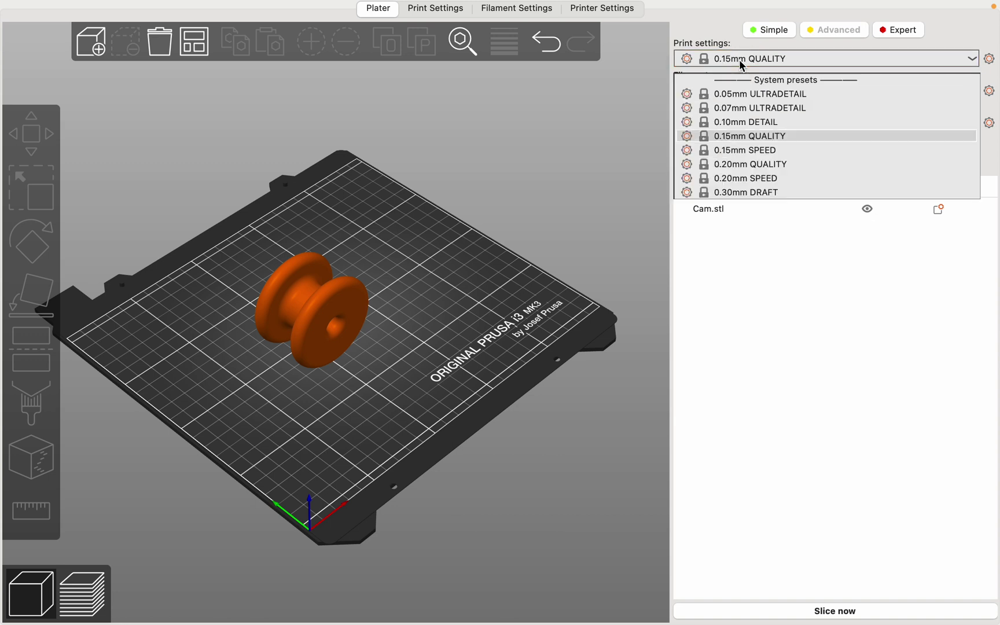
left_click(756, 193)
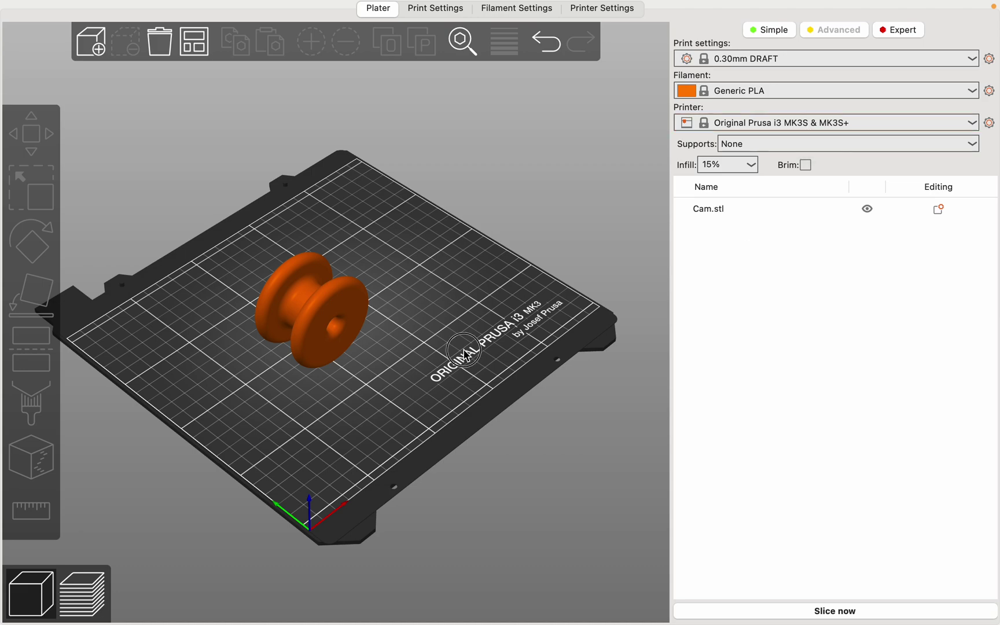
left_click_drag(463, 351, 395, 335)
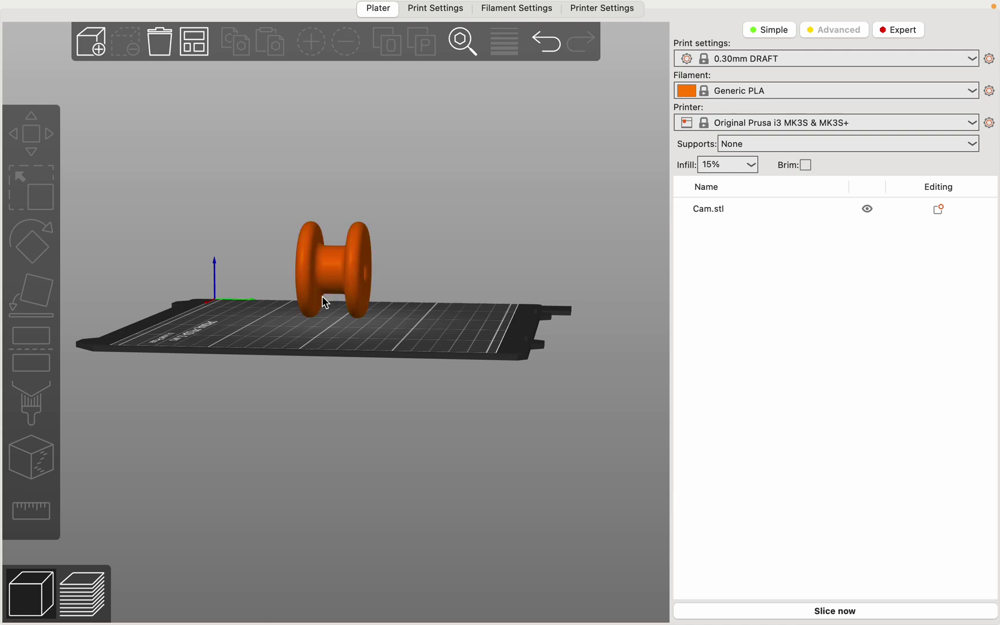
left_click_drag(330, 344, 341, 343)
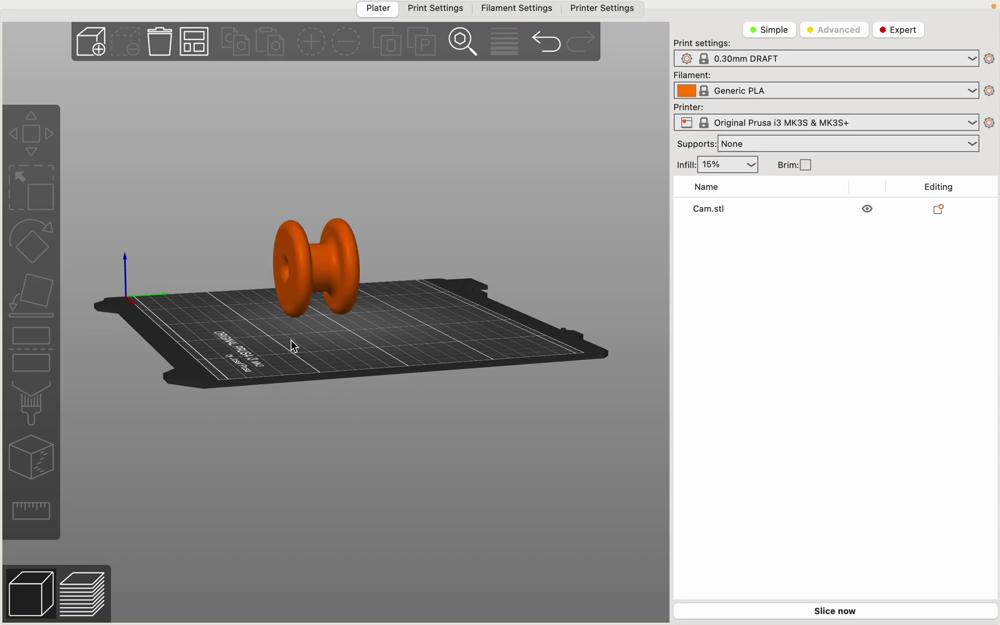
left_click_drag(290, 344, 240, 341)
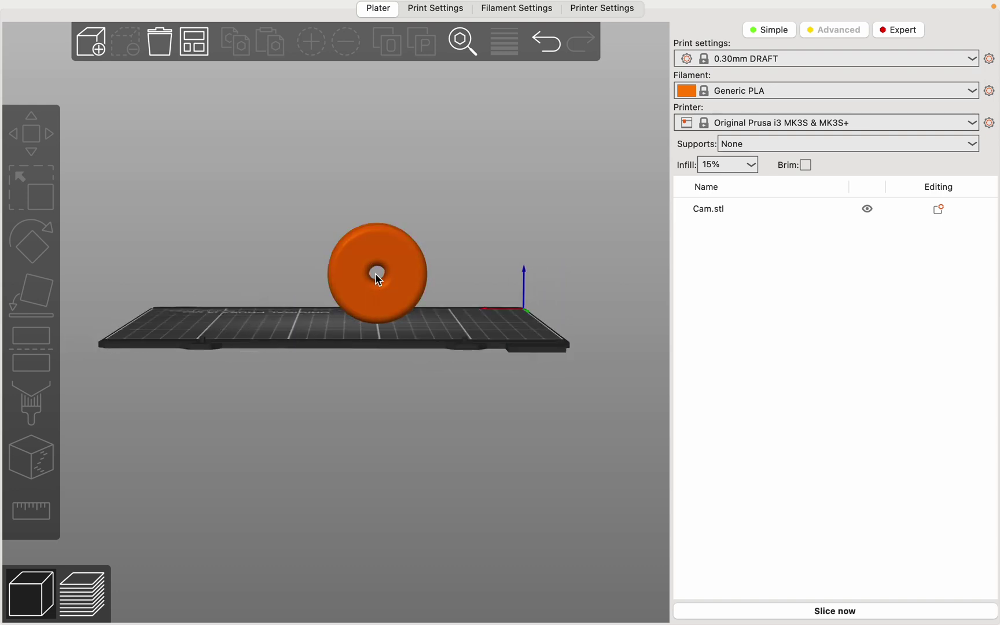
left_click_drag(241, 324, 274, 375)
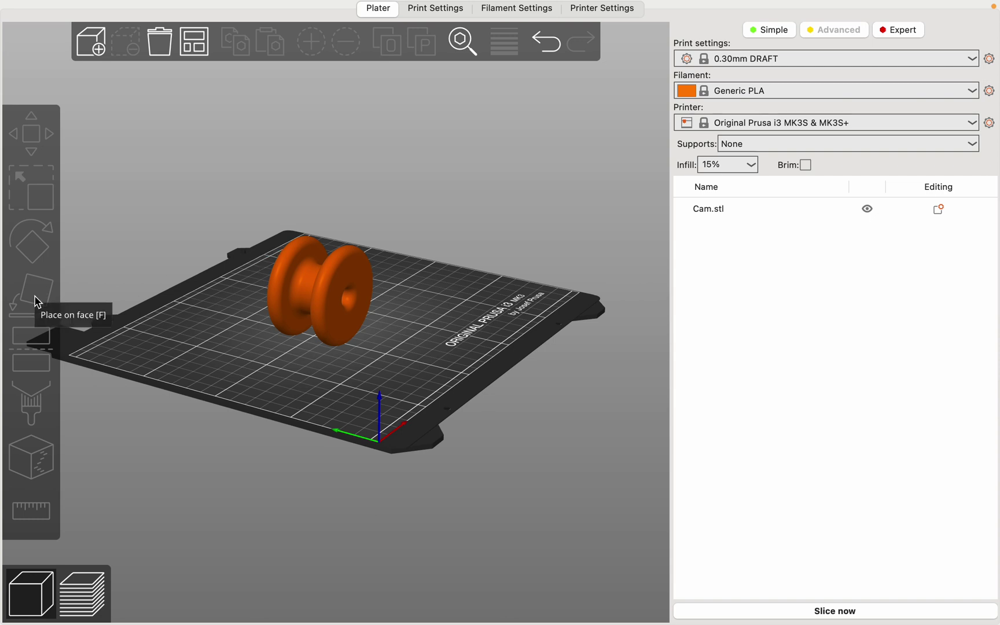
Step: Lay Cam.stl flat on its round end face with Place on face, then view it from the front
left_click(321, 286)
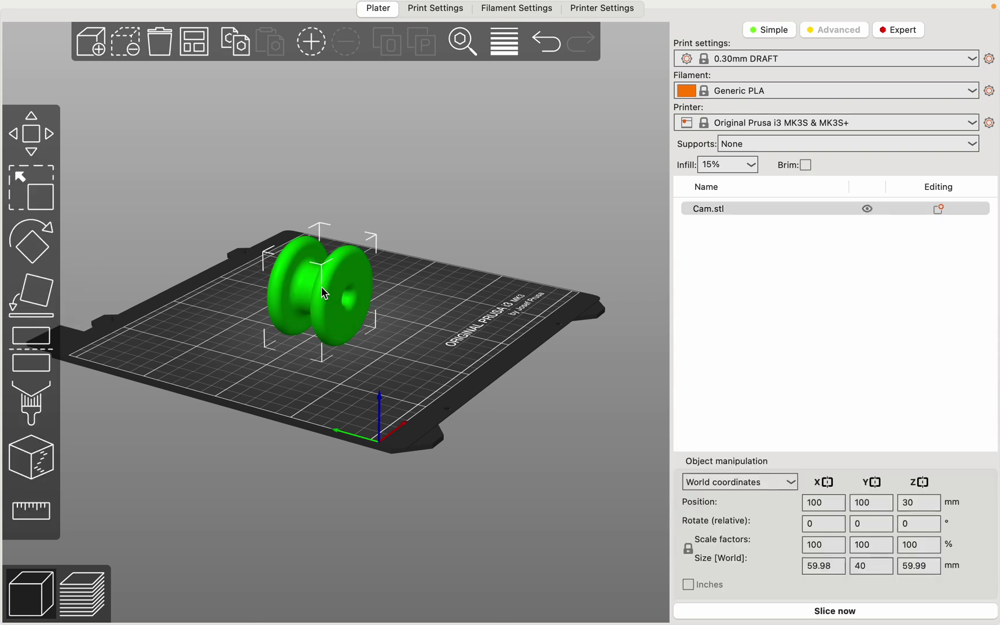
left_click(39, 305)
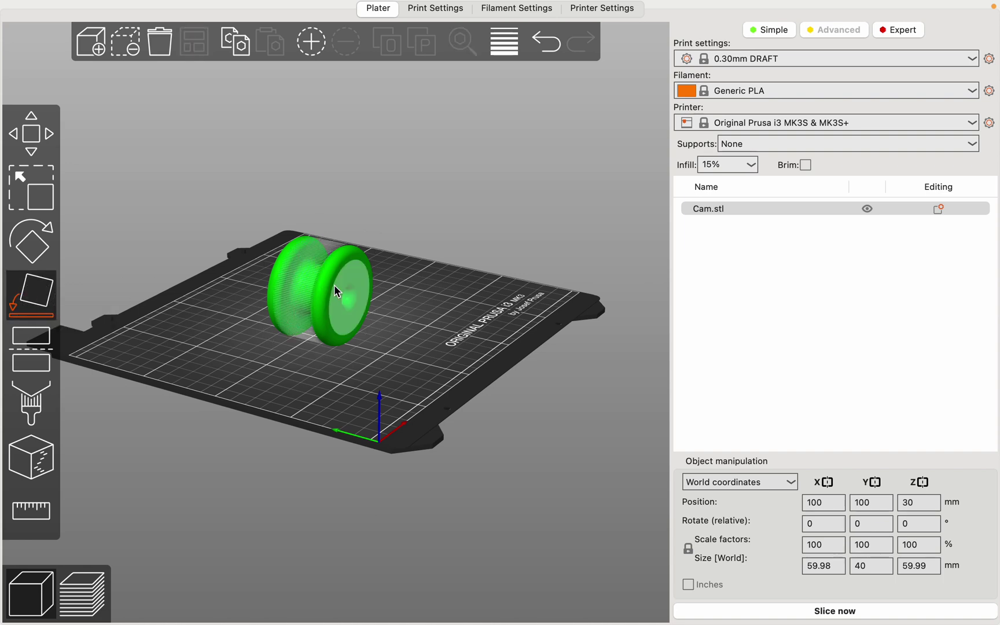
left_click(293, 377)
left_click_drag(293, 378, 313, 362)
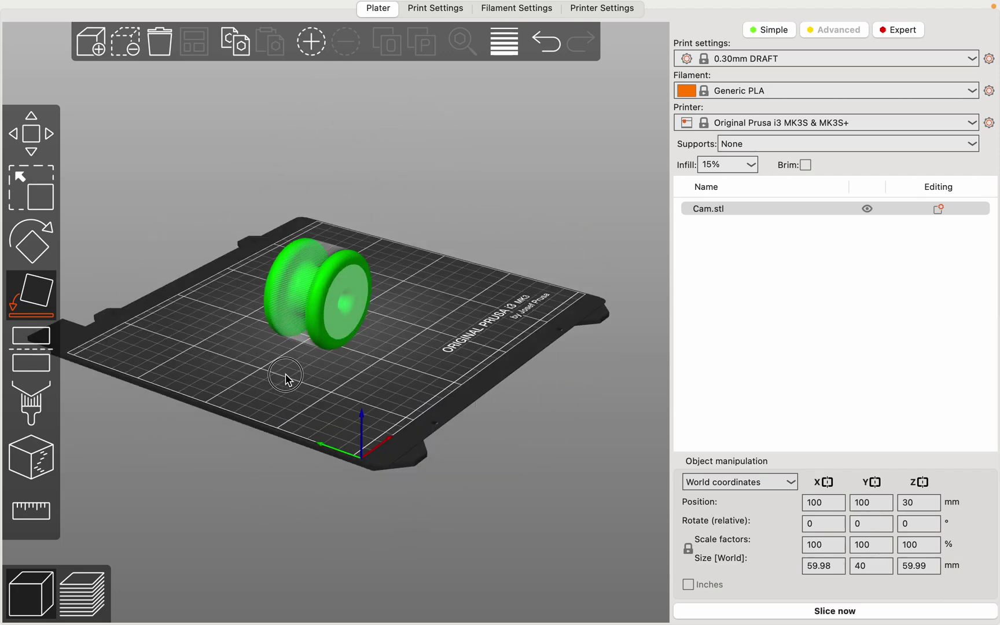
mouse_move(288, 379)
left_mouse_down()
mouse_move(273, 368)
mouse_move(274, 380)
left_mouse_up()
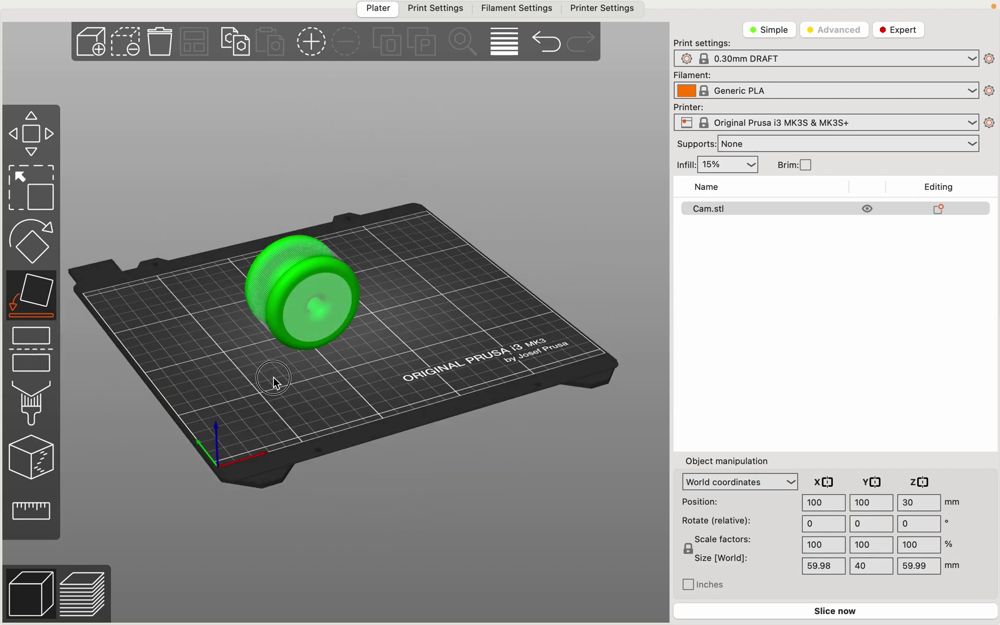
left_click(301, 312)
mouse_move(242, 400)
left_mouse_down()
mouse_move(277, 373)
mouse_move(276, 391)
mouse_move(285, 375)
mouse_move(317, 399)
mouse_move(320, 384)
mouse_move(305, 371)
mouse_move(290, 390)
mouse_move(288, 442)
mouse_move(287, 395)
mouse_move(256, 405)
left_mouse_up()
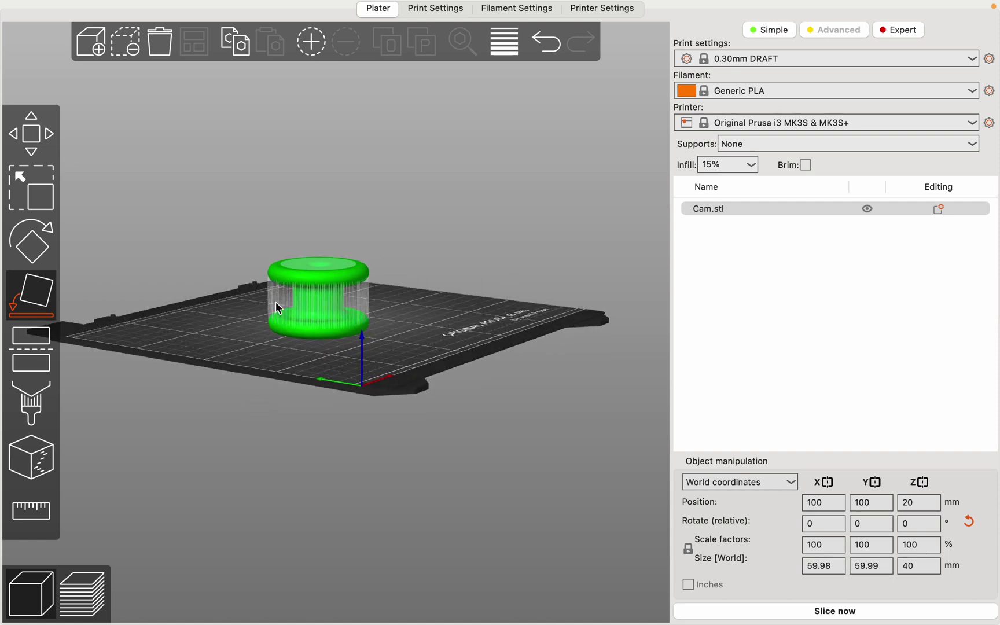
key("3")
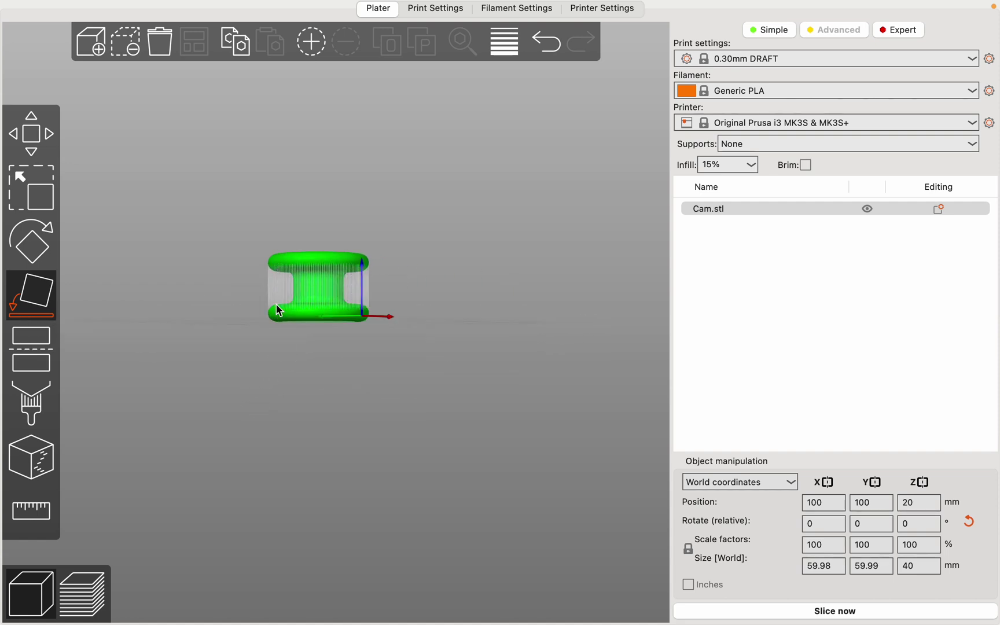
Step: Set supports to Everywhere and the Support material style to Organic
left_click(760, 145)
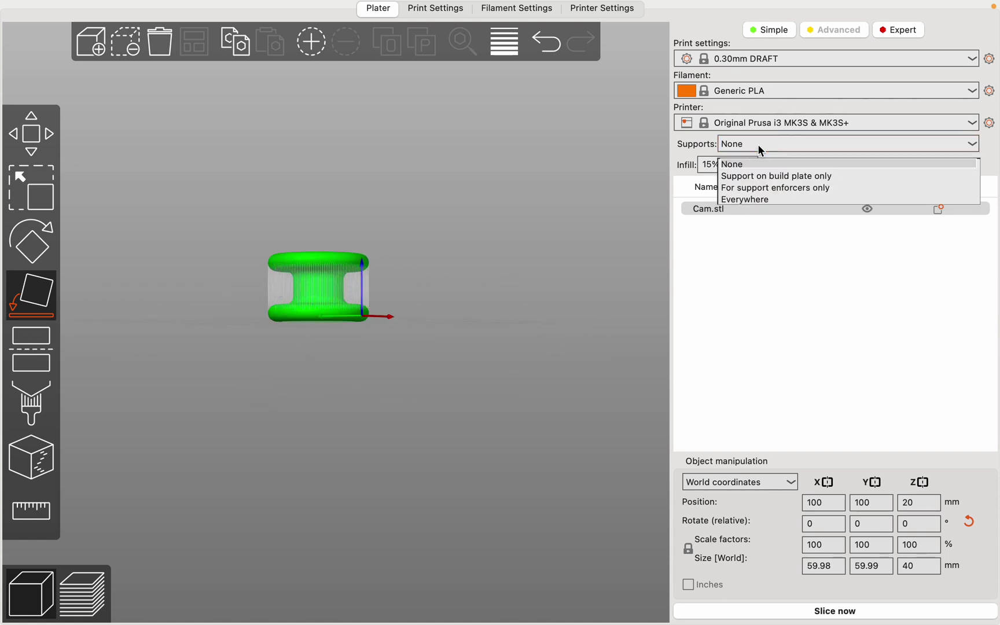
left_click(759, 199)
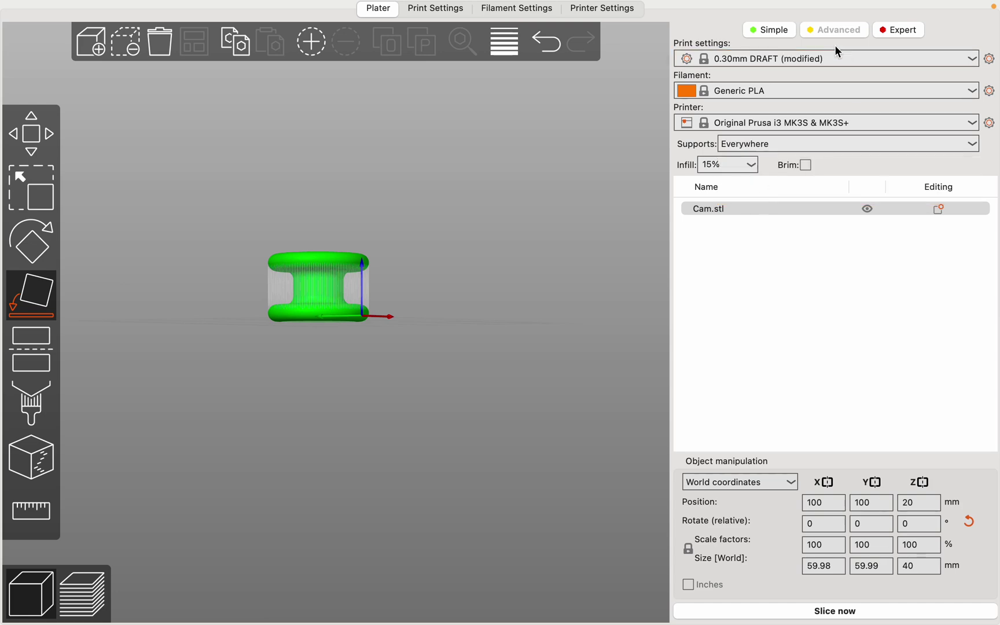
left_click(428, 9)
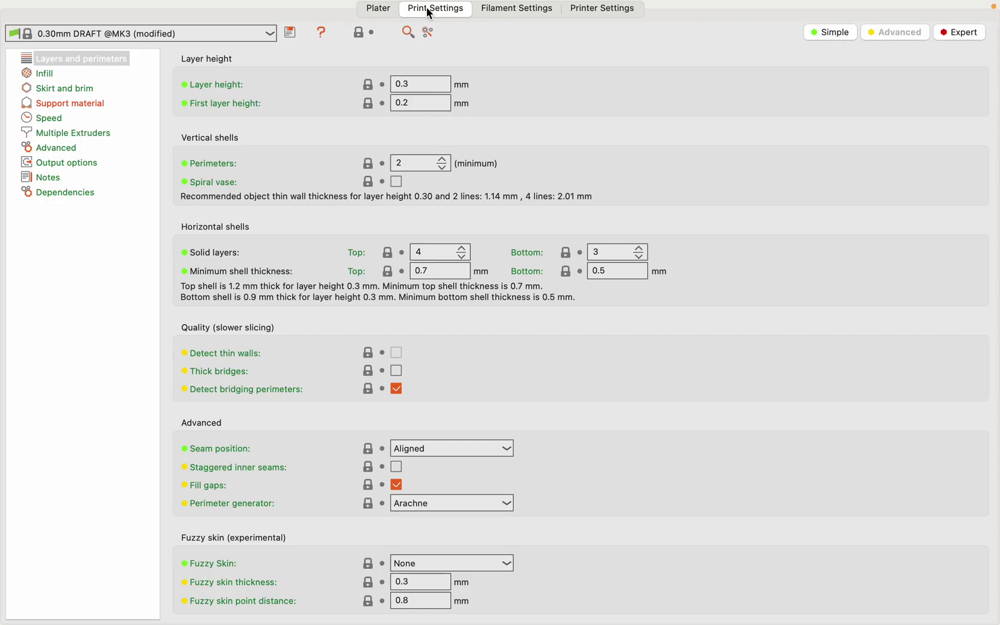
left_click(82, 104)
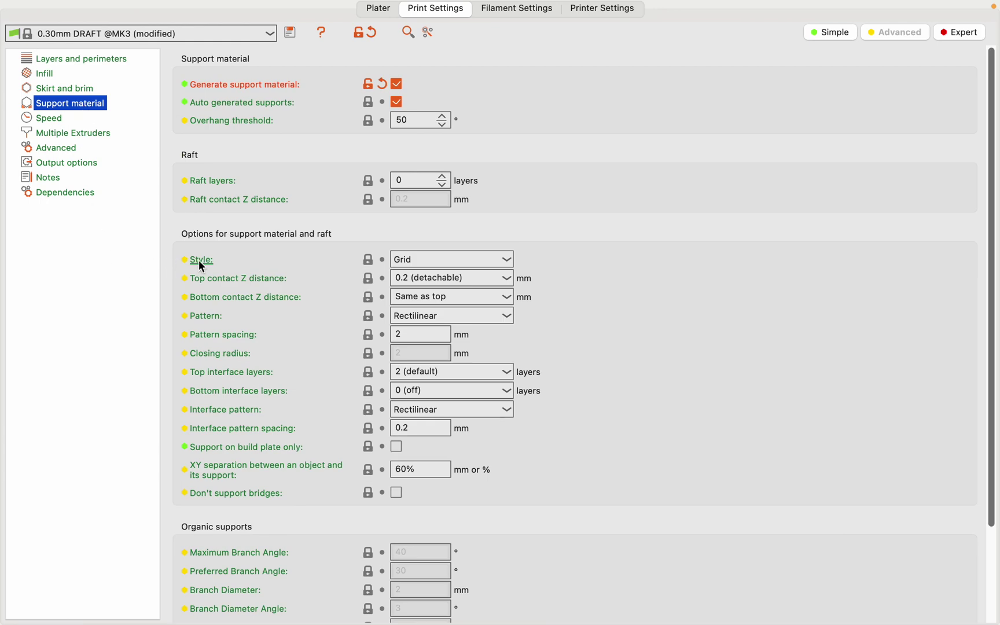
left_click(506, 262)
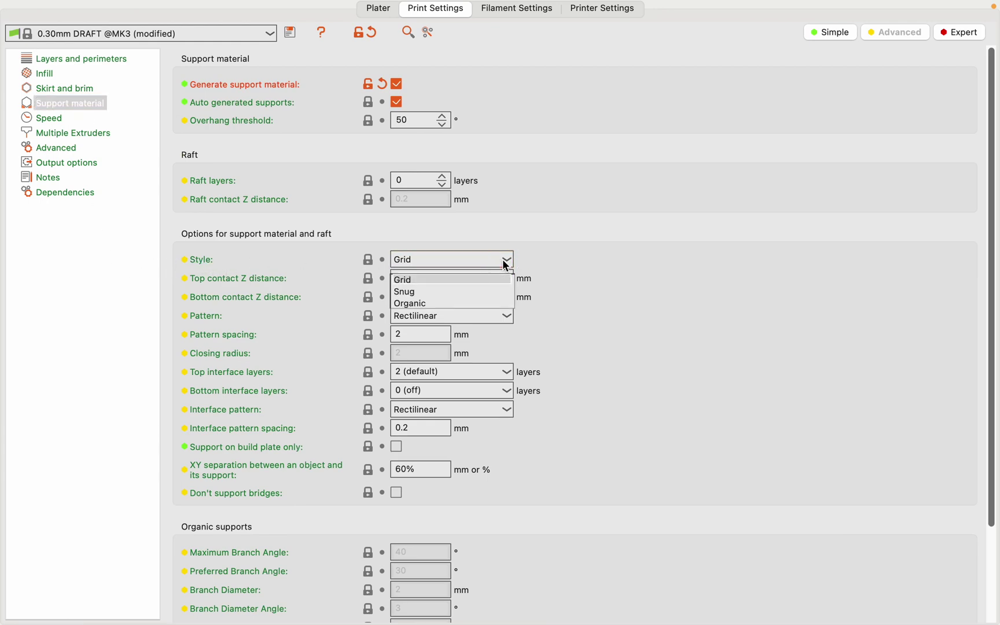
left_click(468, 306)
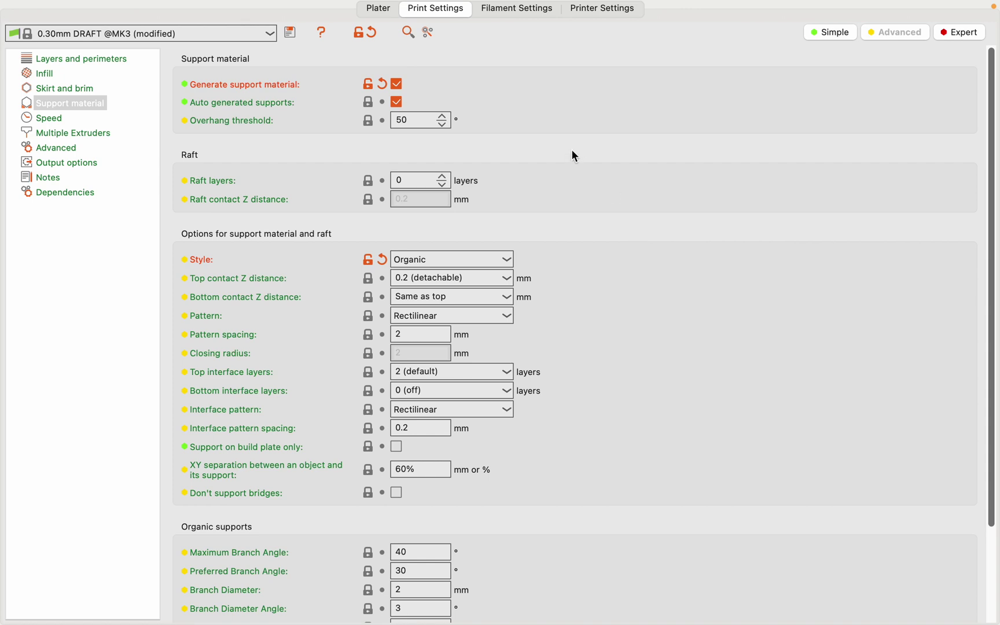
left_click(378, 10)
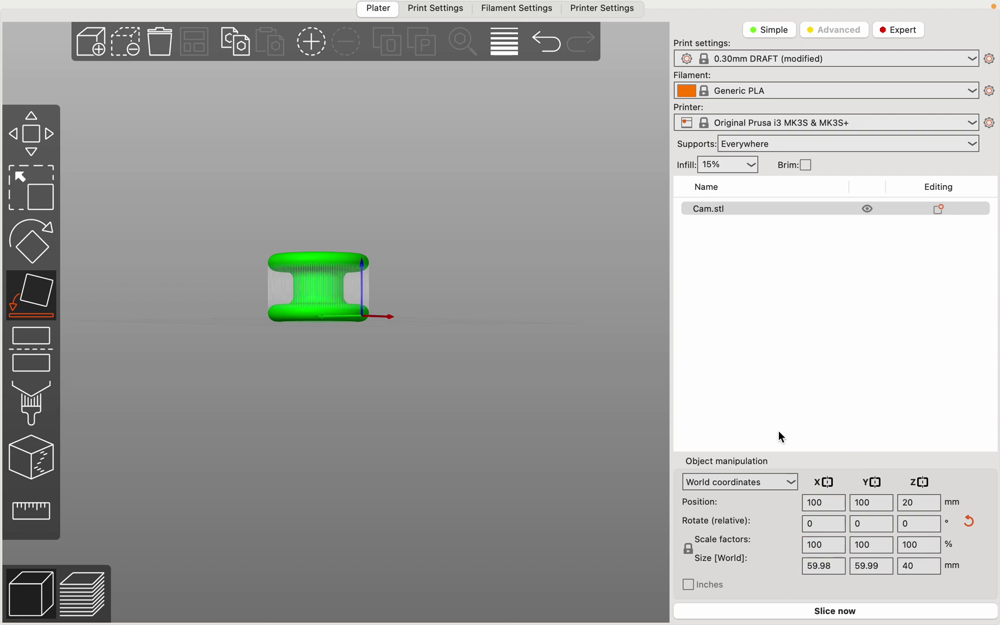
Step: Try 20% and 15% infill, settle on 5% infill density, and slice the spool
left_click(751, 167)
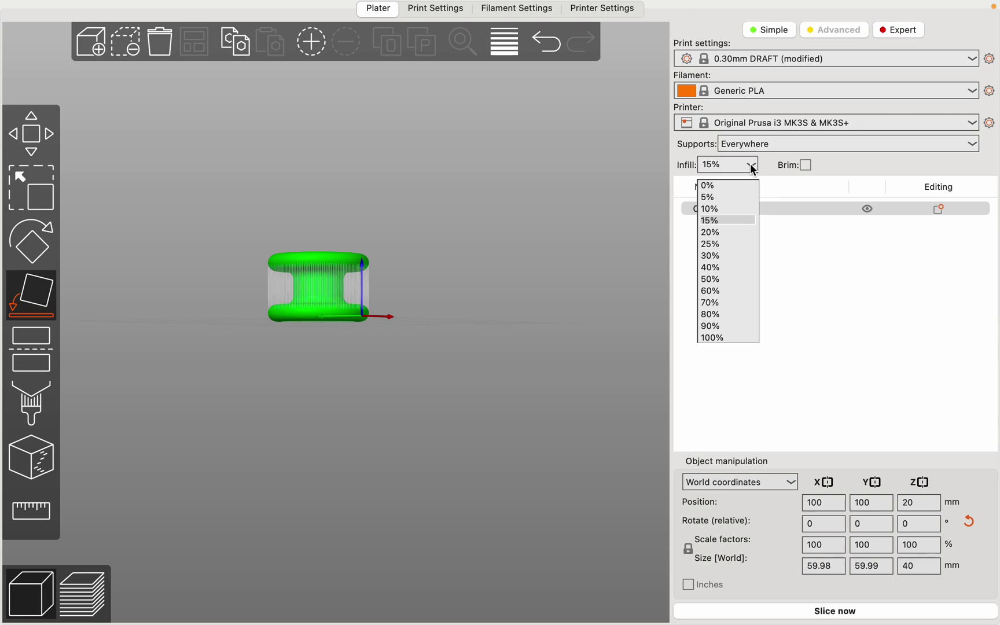
left_click(739, 232)
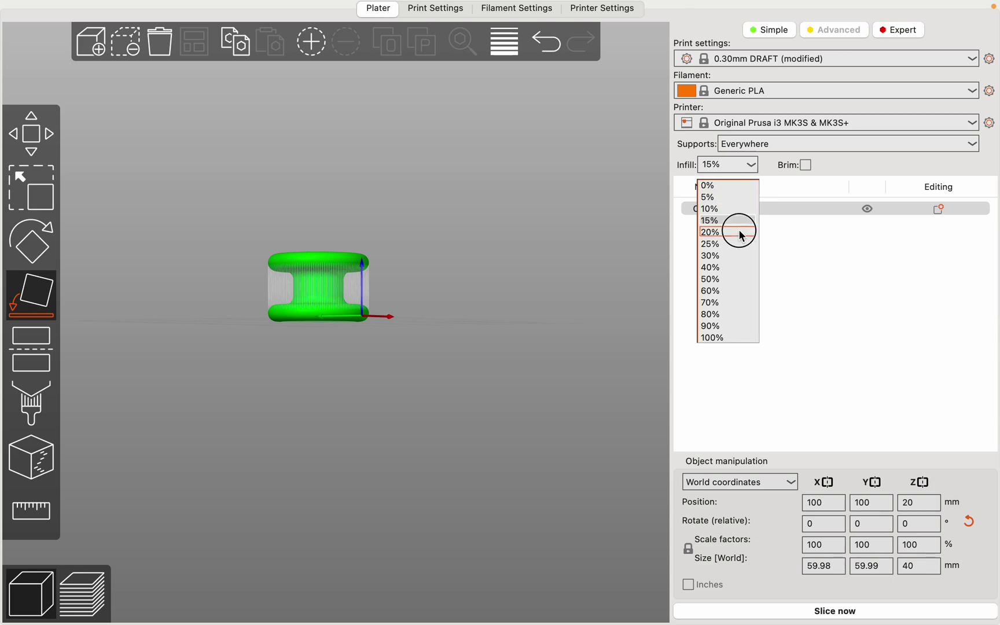
left_click_drag(512, 300, 528, 312)
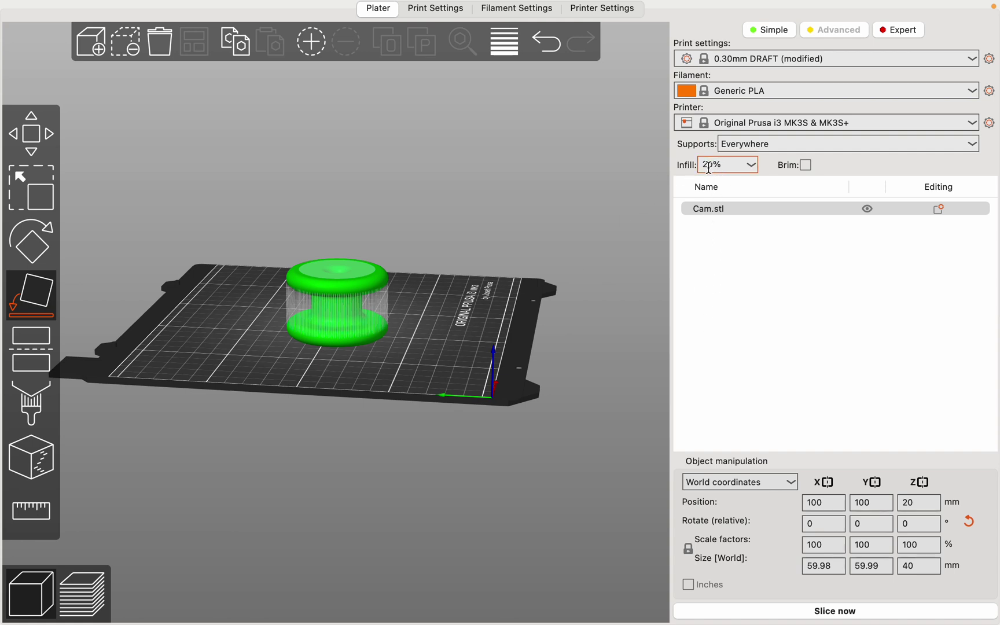
left_click(752, 165)
left_click(736, 219)
left_click(751, 165)
left_click(744, 202)
left_click(822, 611)
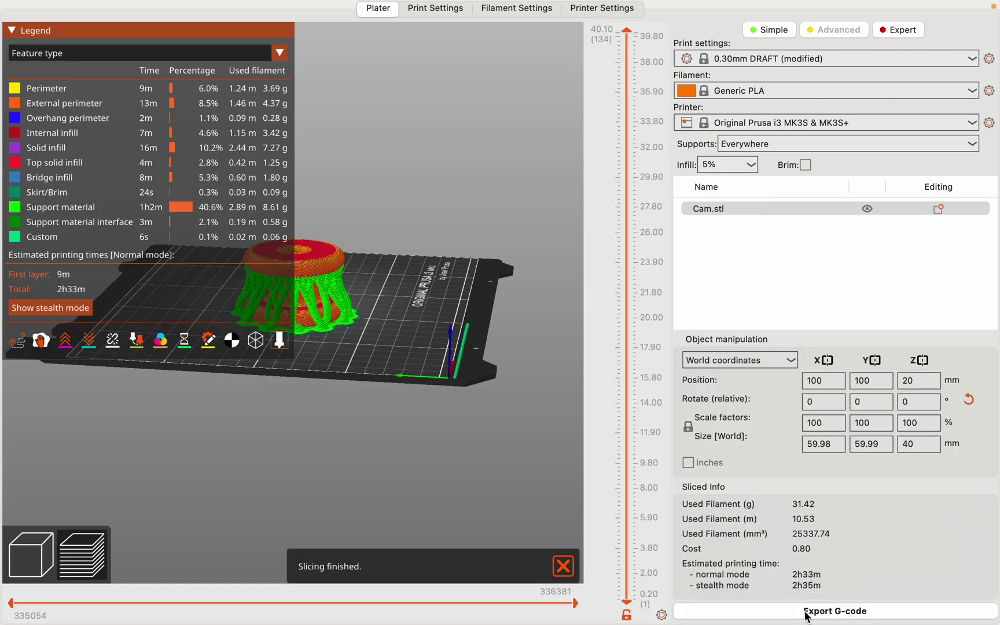
Step: Orbit the sliced preview to inspect the organic supports, then start the G-code export
left_click(424, 345)
left_click_drag(424, 344, 352, 339)
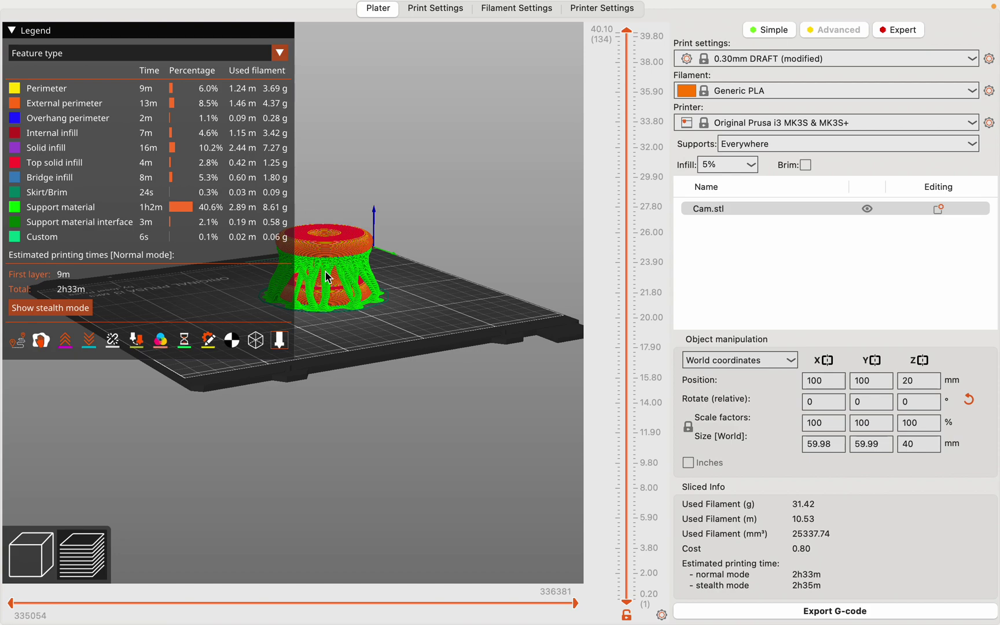
left_click_drag(347, 352, 294, 371)
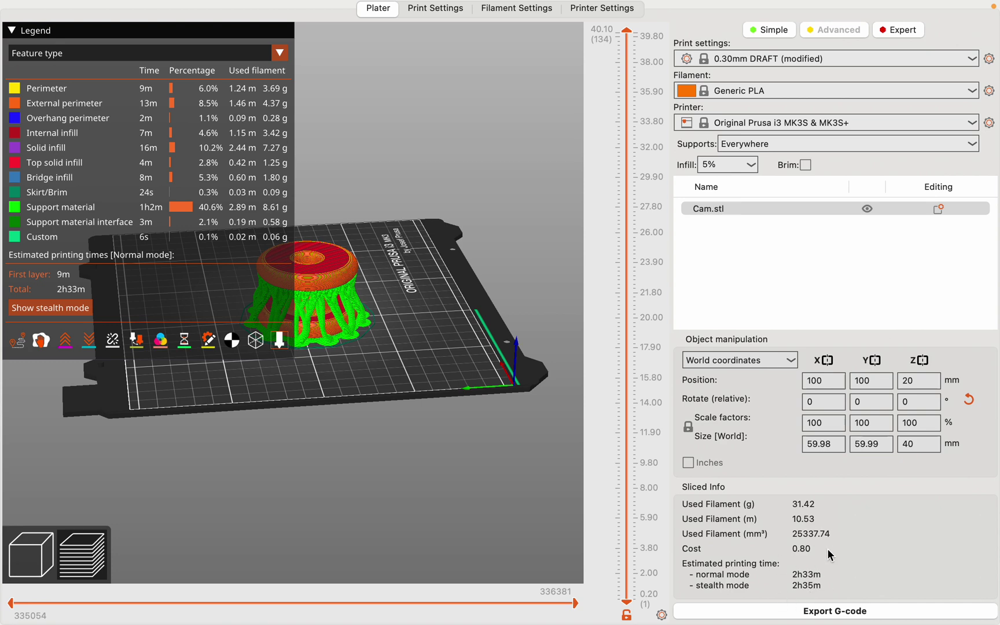
left_click(840, 615)
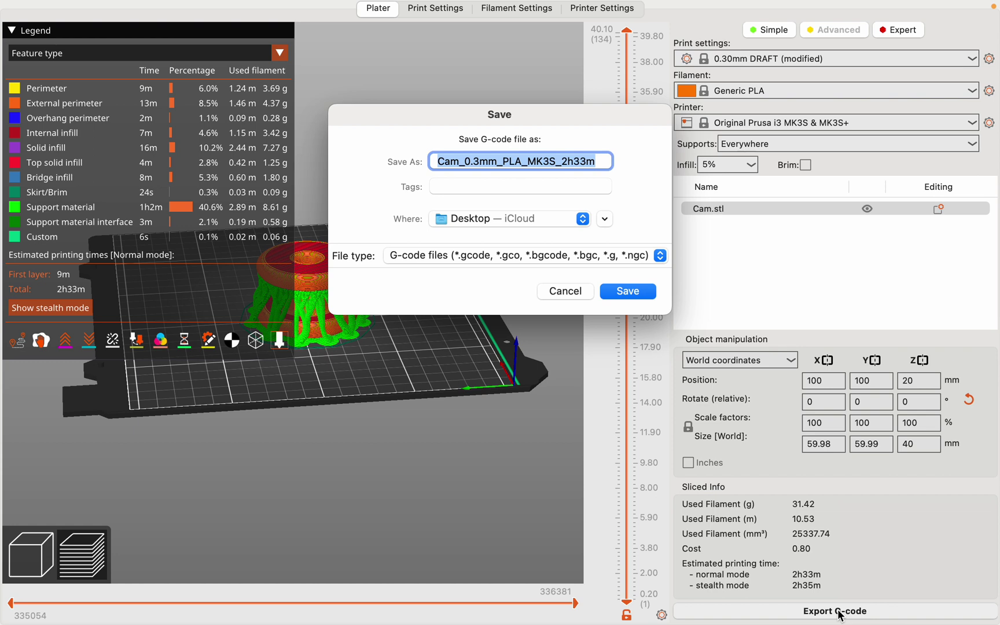
Step: Name the G-code file CAM and save it to the Desktop
type("CAM")
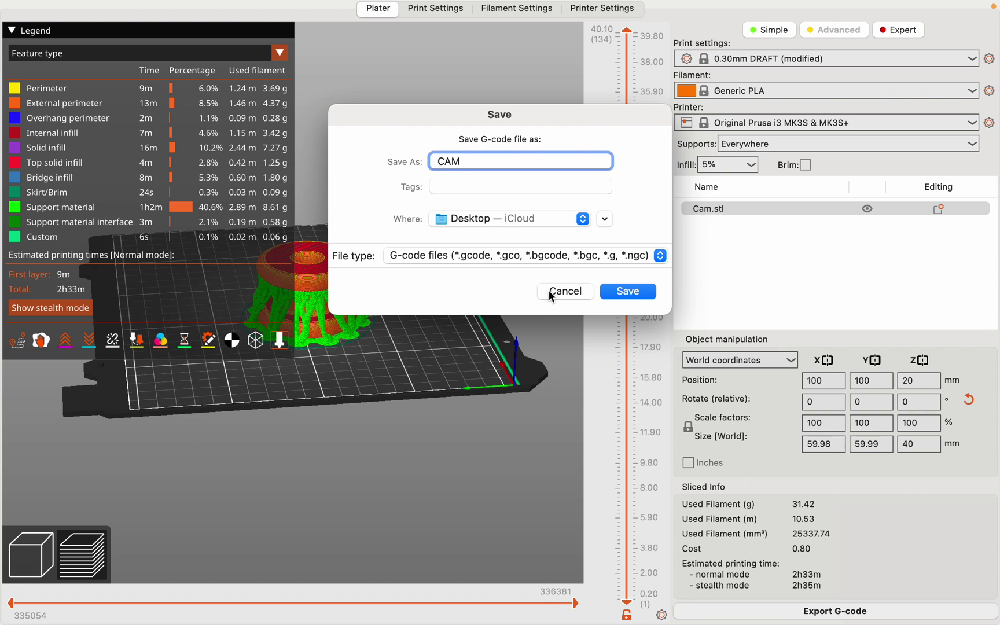
left_click(614, 292)
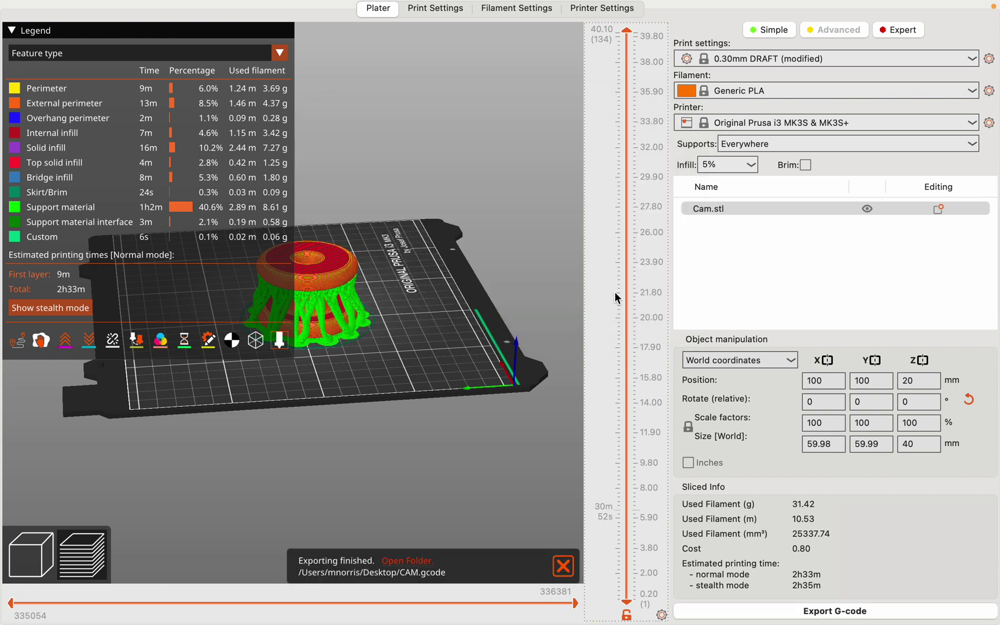